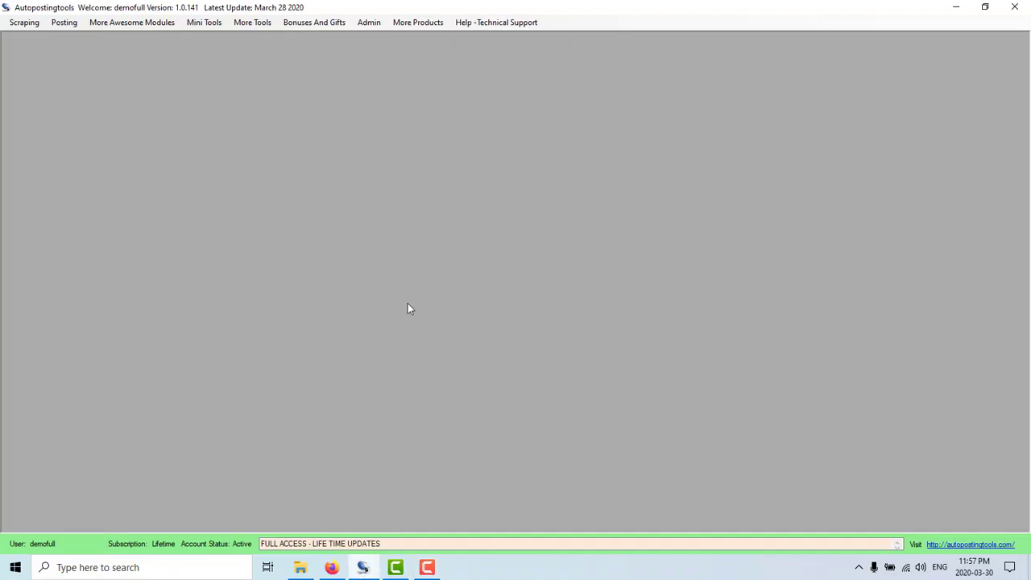
- Open the Craigslist Fiverr Arbitrage module
{"action": "left_click", "coordinate": [12, 31]}
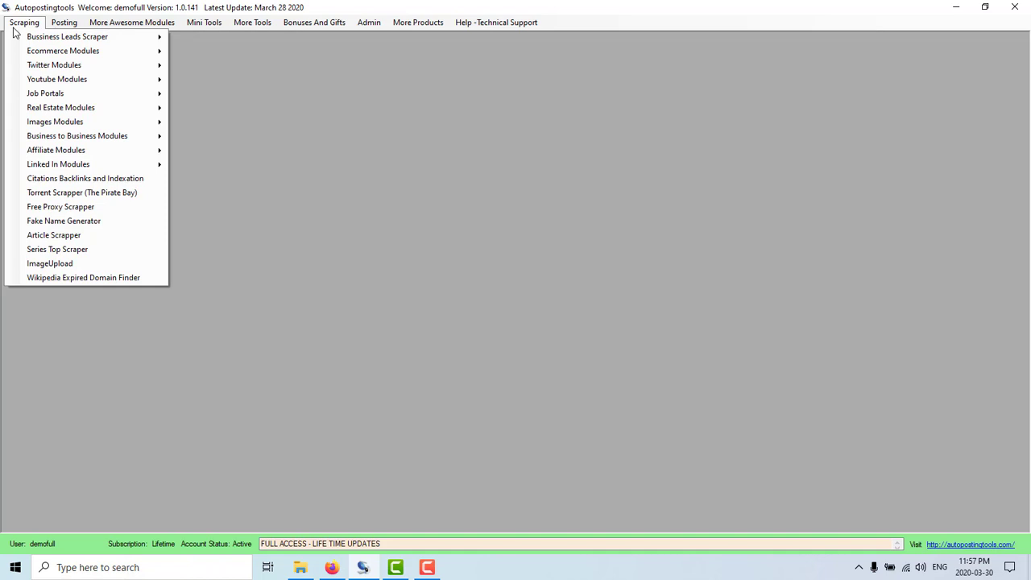
{"action": "mouse_move", "coordinate": [27, 37]}
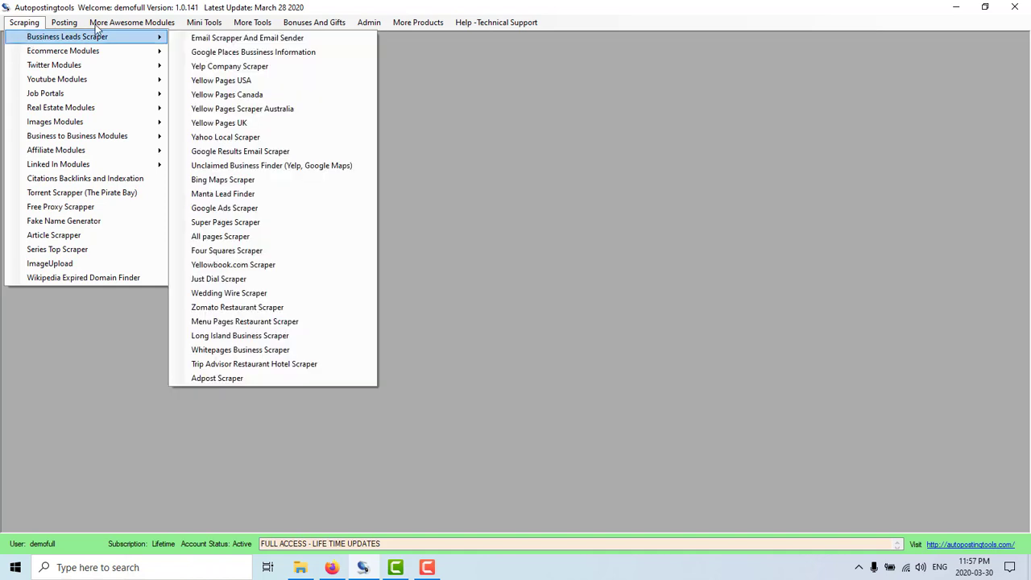
{"action": "mouse_move", "coordinate": [64, 22]}
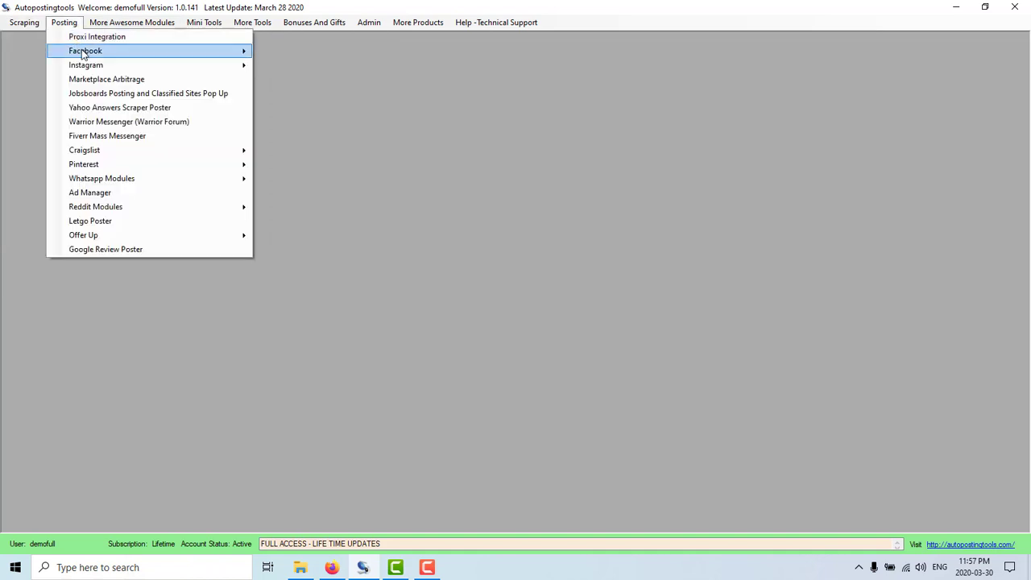
{"action": "mouse_move", "coordinate": [206, 24]}
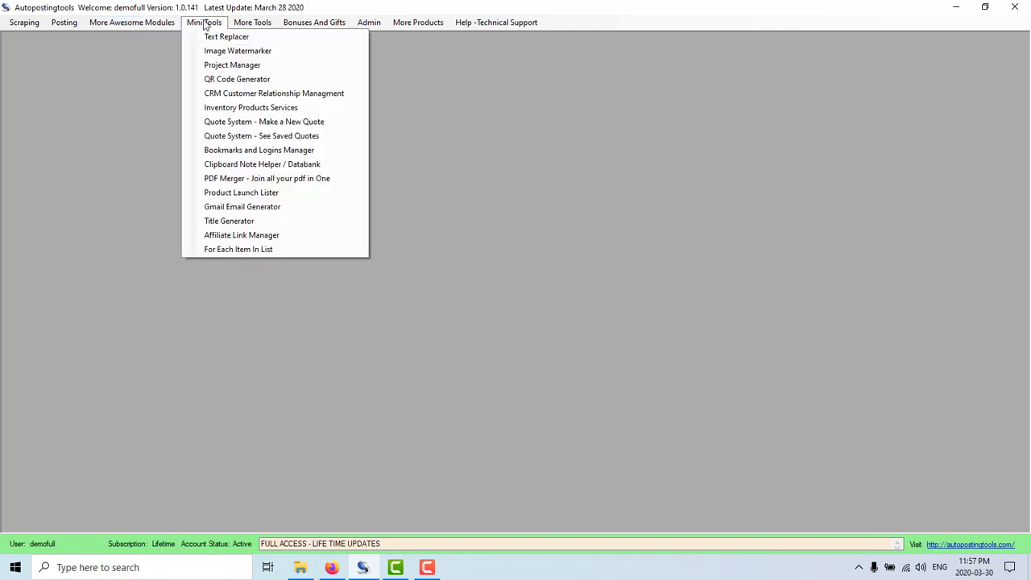
{"action": "mouse_move", "coordinate": [250, 24]}
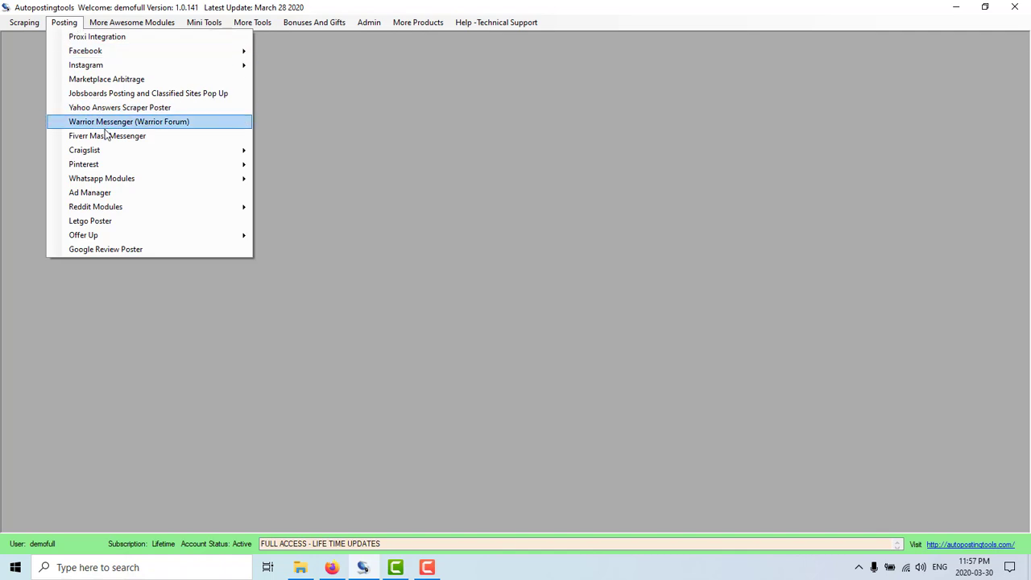
{"action": "mouse_move", "coordinate": [105, 152]}
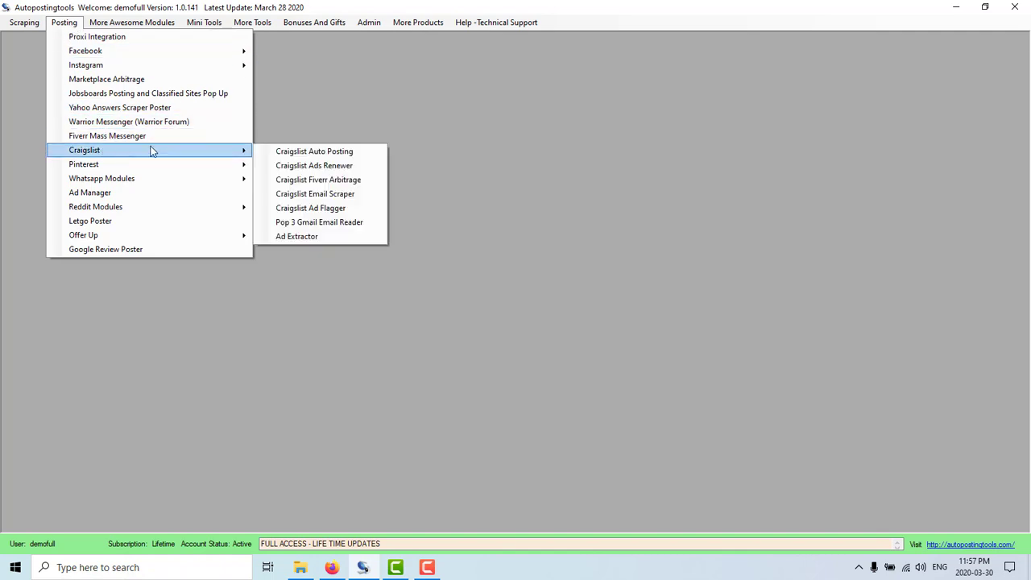
{"action": "left_click", "coordinate": [343, 180]}
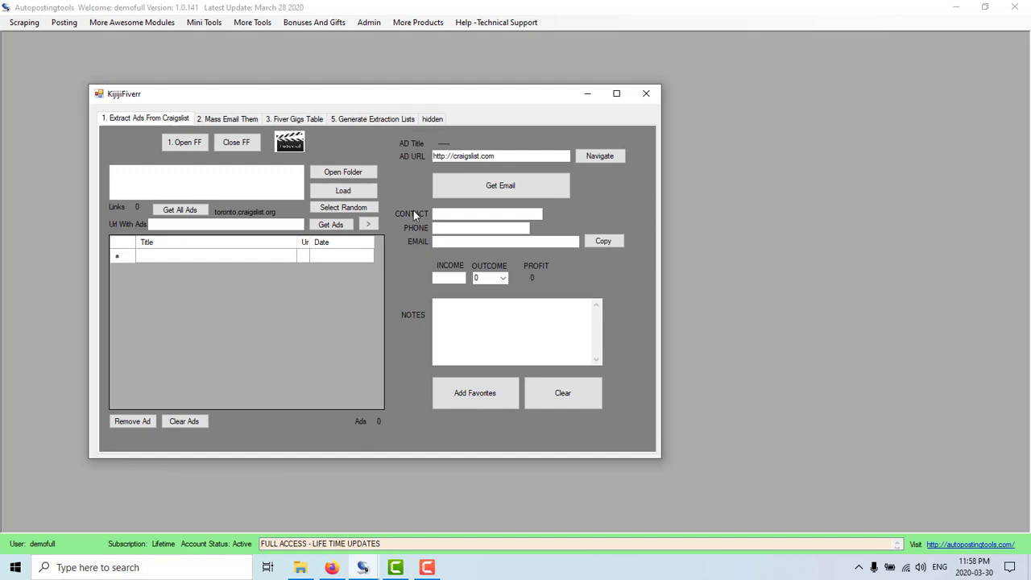
- Load the Craigslist link list from arbitrage website development.txt
{"action": "left_click", "coordinate": [335, 194]}
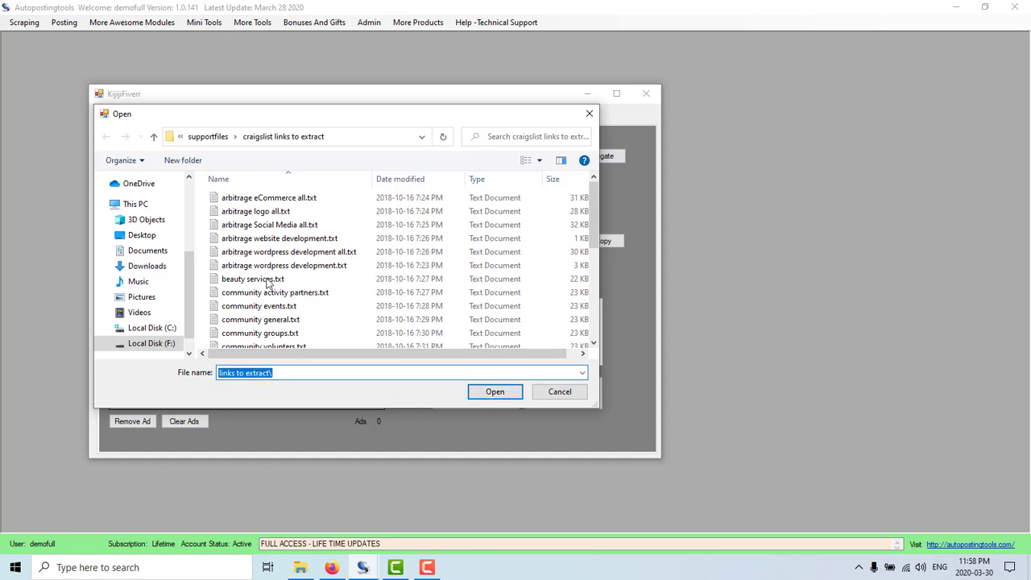
{"action": "scroll", "coordinate": [279, 239], "scroll_direction": "down", "scroll_amount": 5}
{"action": "scroll", "coordinate": [281, 241], "scroll_direction": "up", "scroll_amount": 5}
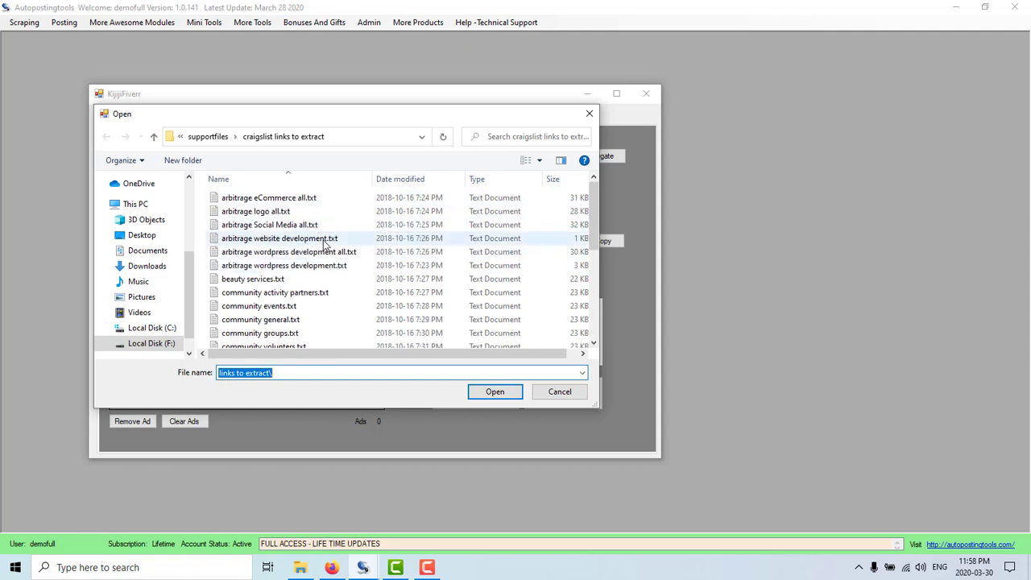
{"action": "left_click", "coordinate": [326, 240]}
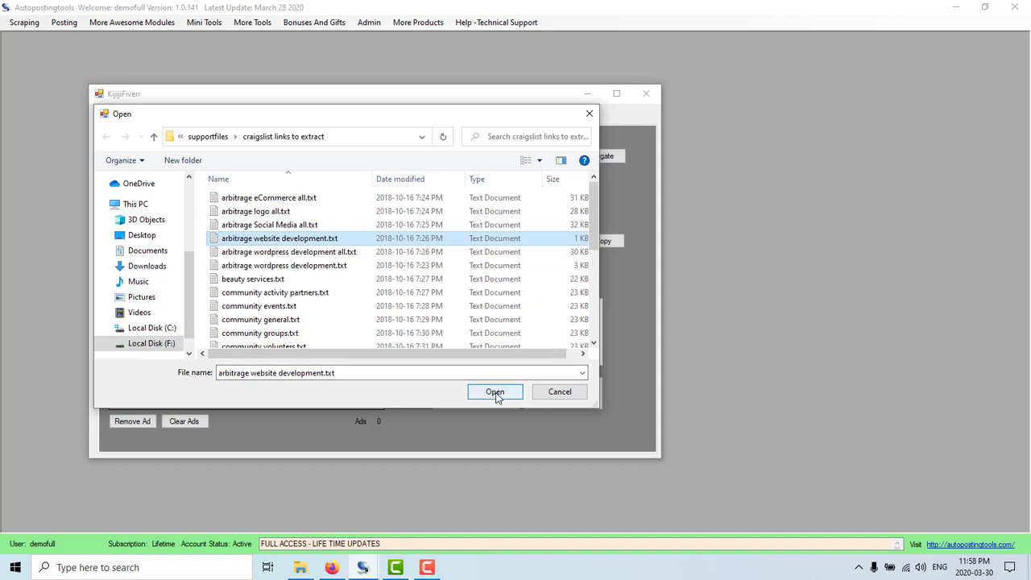
{"action": "left_click", "coordinate": [495, 393]}
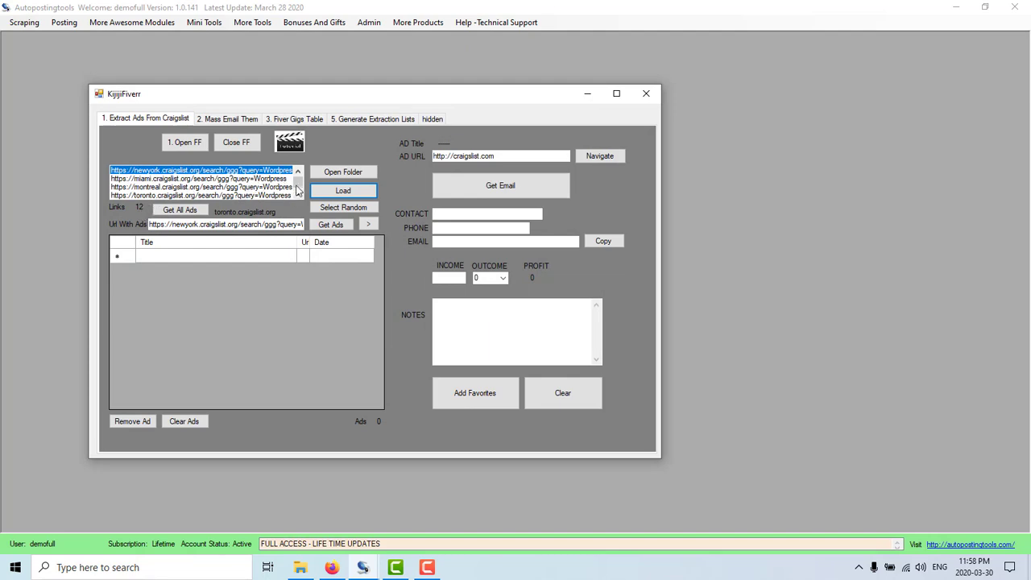
- Open the folder of Craigslist link files and view the links in arbitrage website development.txt
{"action": "left_click", "coordinate": [360, 177]}
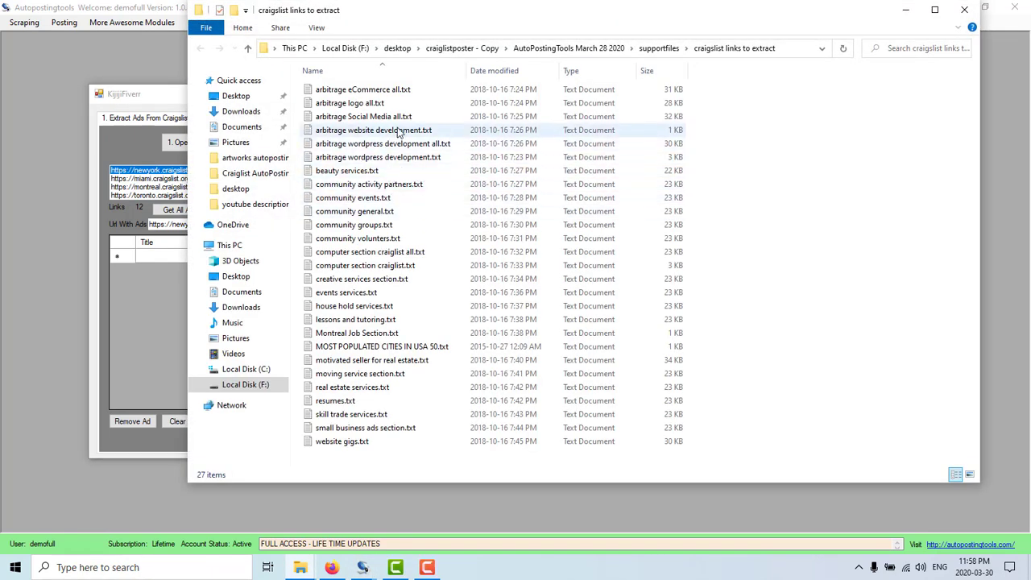
{"action": "double_click", "coordinate": [386, 132]}
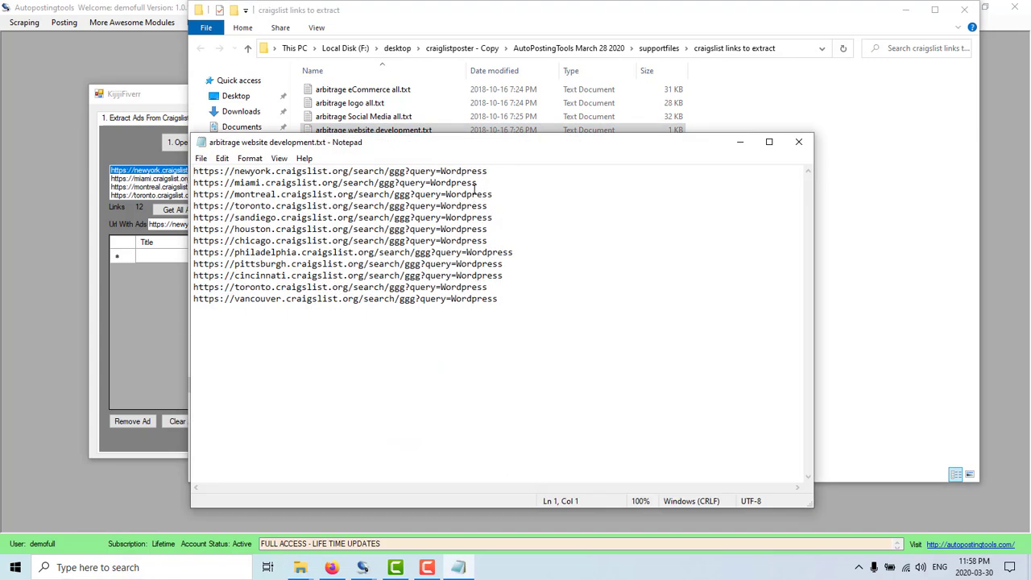
{"action": "left_click", "coordinate": [798, 142]}
- View arbitrage wordpress development all.txt and the Replace options for its search term Wordpress, and close the file and its folder
{"action": "left_click", "coordinate": [414, 146]}
{"action": "double_click", "coordinate": [414, 147]}
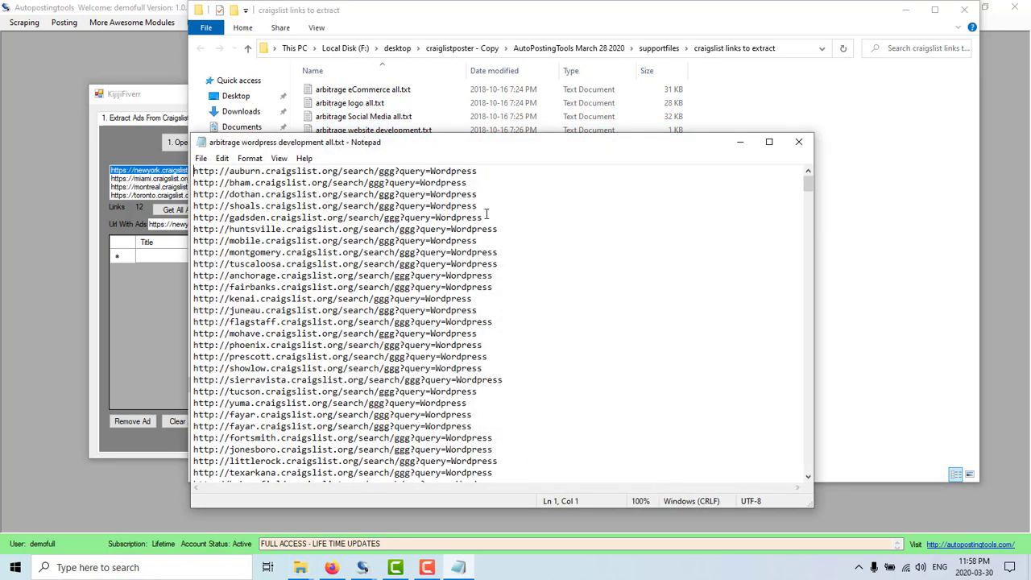
{"action": "left_click_drag", "start_coordinate": [483, 218], "coordinate": [436, 218]}
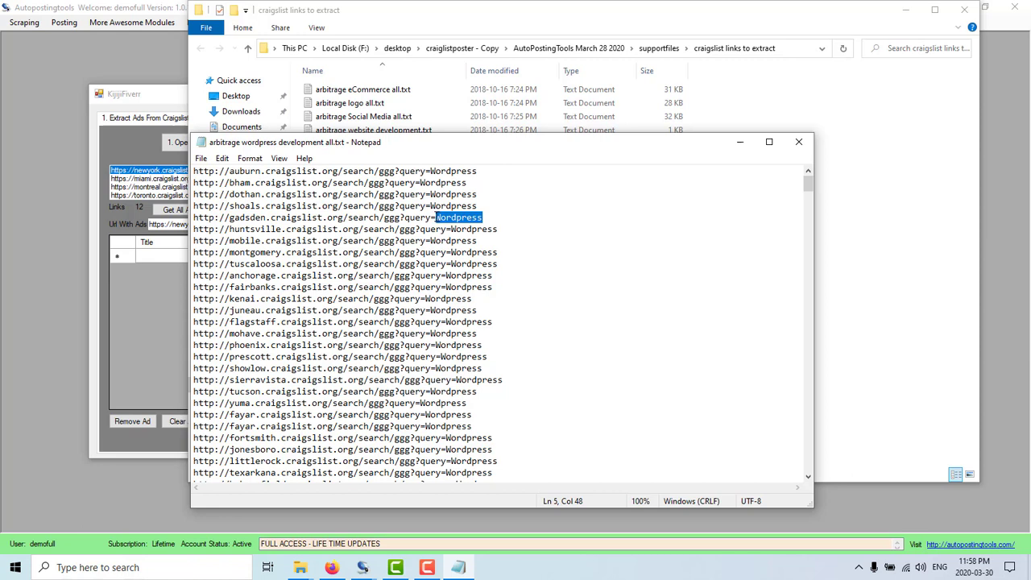
{"action": "key", "text": "ctrl+h"}
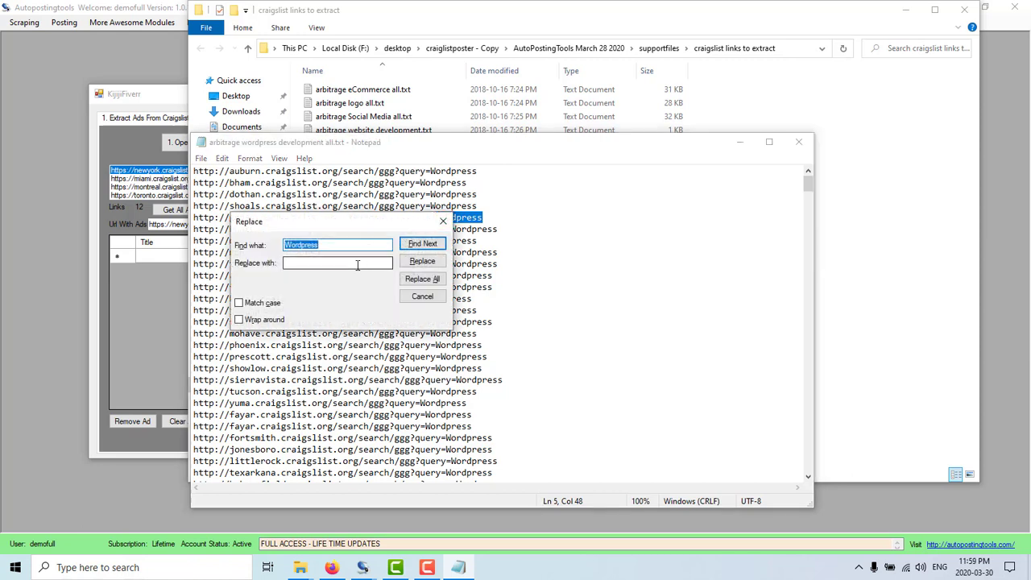
{"action": "left_click", "coordinate": [323, 263]}
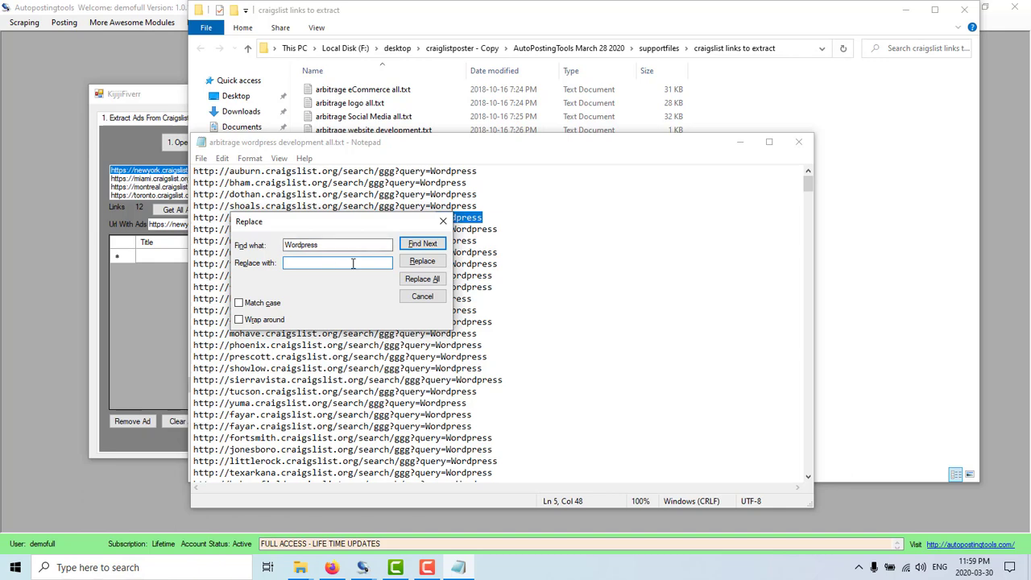
{"action": "left_click", "coordinate": [443, 220]}
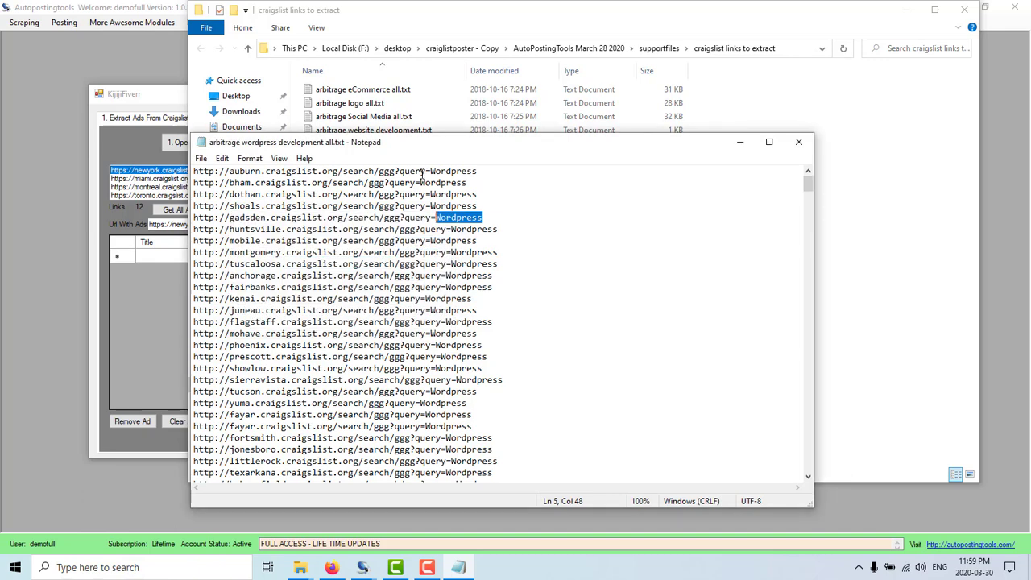
{"action": "left_click", "coordinate": [798, 142]}
{"action": "left_click", "coordinate": [964, 10]}
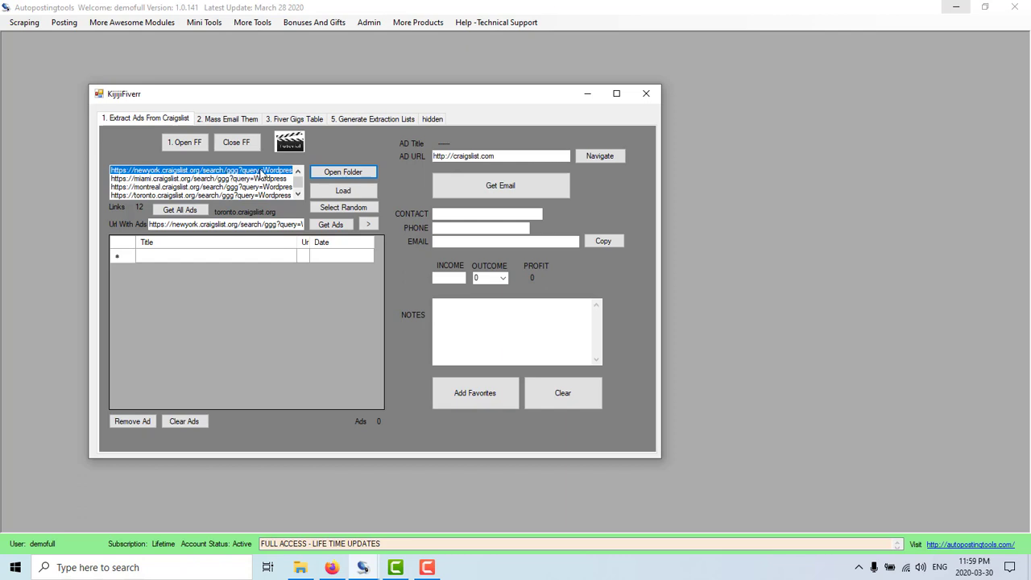
- Extract the ads from the New York Wordpress search link
{"action": "left_click", "coordinate": [169, 224]}
{"action": "left_click", "coordinate": [330, 226]}
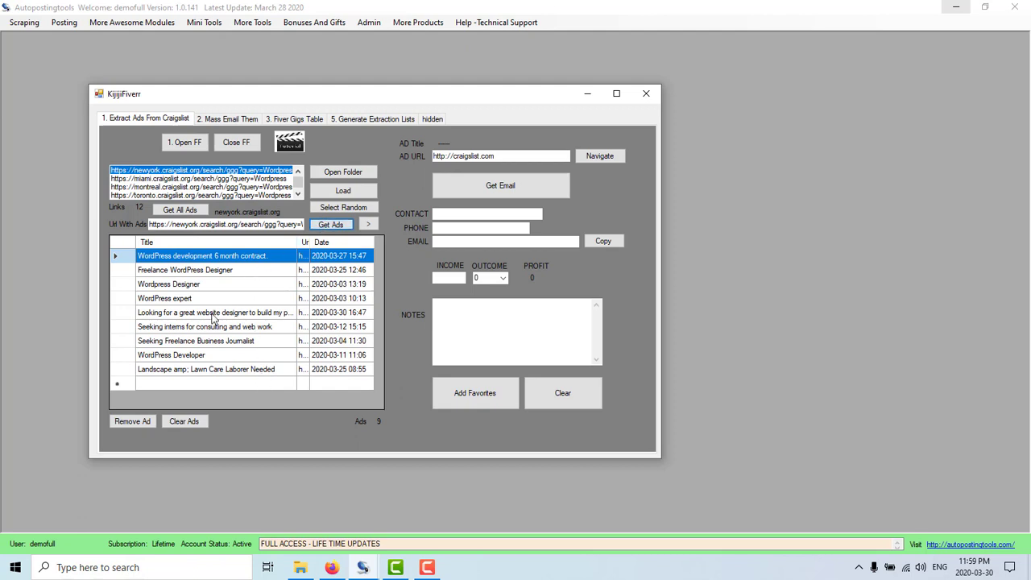
{"action": "left_click", "coordinate": [179, 210]}
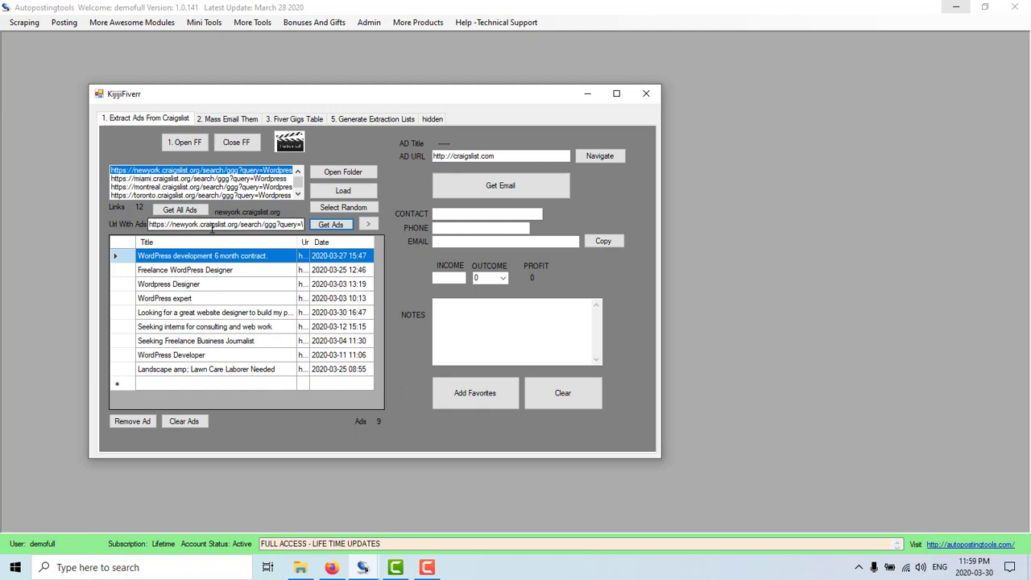
- Launch the module's Firefox browser and arrange it beside the module window so the ad list stays accessible
{"action": "left_click", "coordinate": [187, 145]}
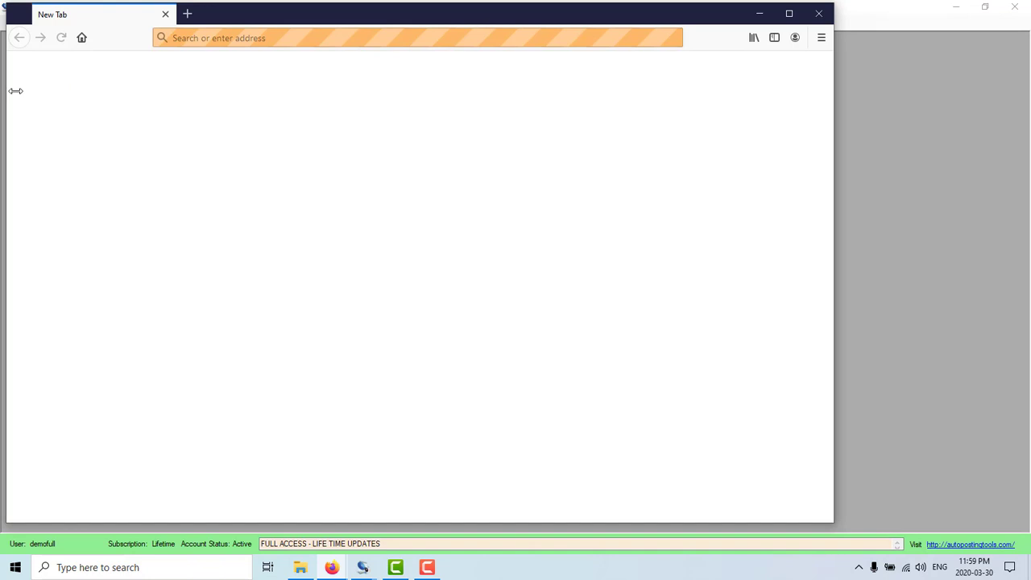
{"action": "left_click_drag", "start_coordinate": [7, 88], "coordinate": [255, 90]}
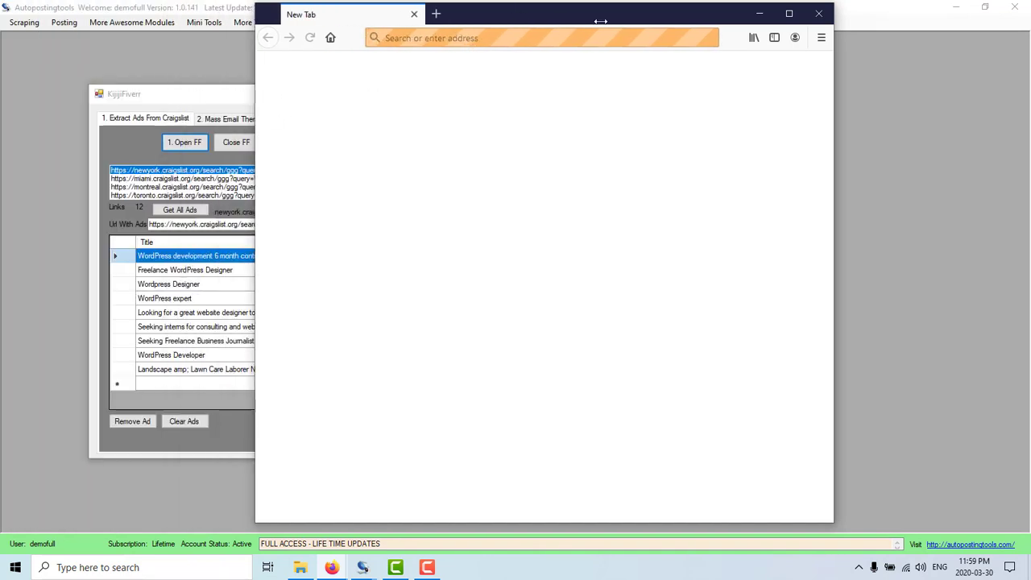
{"action": "left_click_drag", "start_coordinate": [600, 20], "coordinate": [732, 28]}
{"action": "left_click_drag", "start_coordinate": [267, 98], "coordinate": [202, 90]}
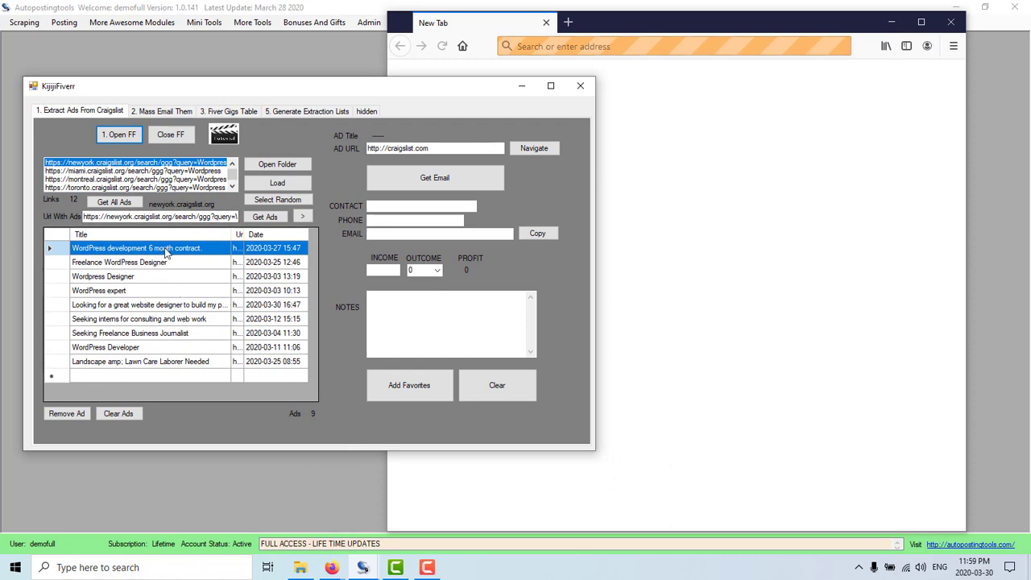
- Open the "WordPress development 6 month contract" ad in the browser and highlight its hourly pay
{"action": "left_click", "coordinate": [167, 251]}
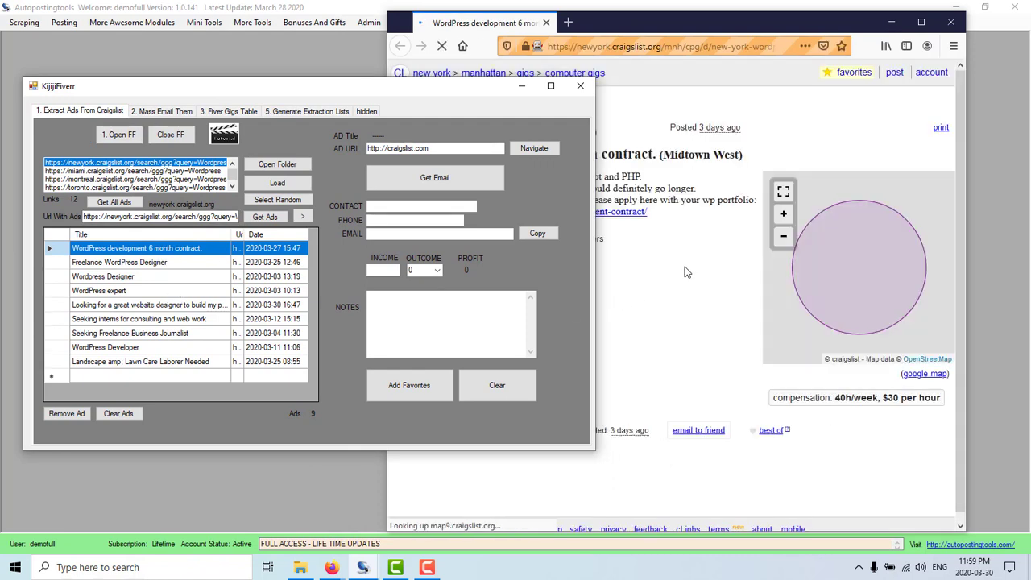
{"action": "left_click", "coordinate": [677, 287]}
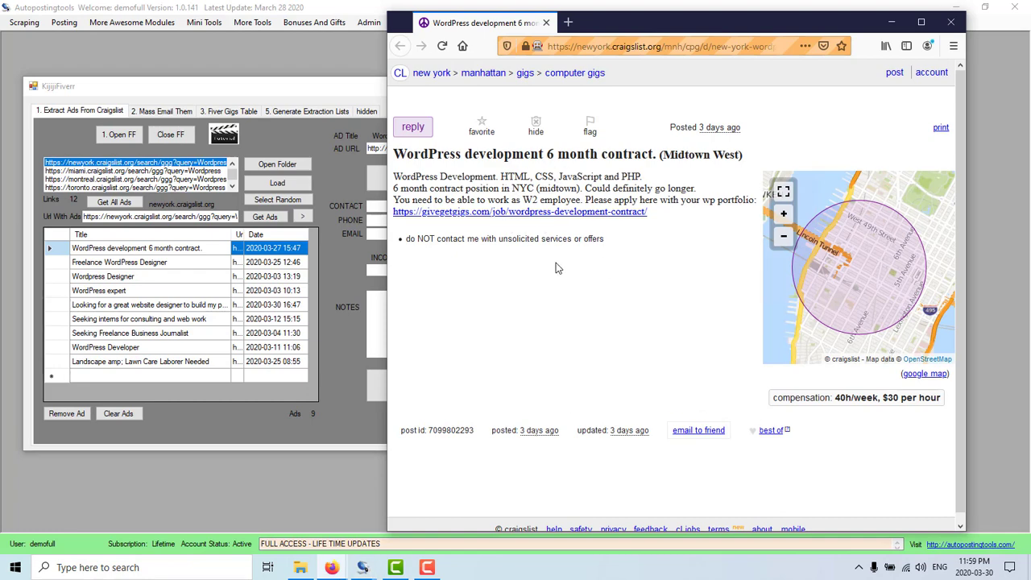
{"action": "left_click_drag", "start_coordinate": [889, 400], "coordinate": [899, 400]}
- Set the ad's income to 30 and its outcome to 10
{"action": "left_click", "coordinate": [350, 272]}
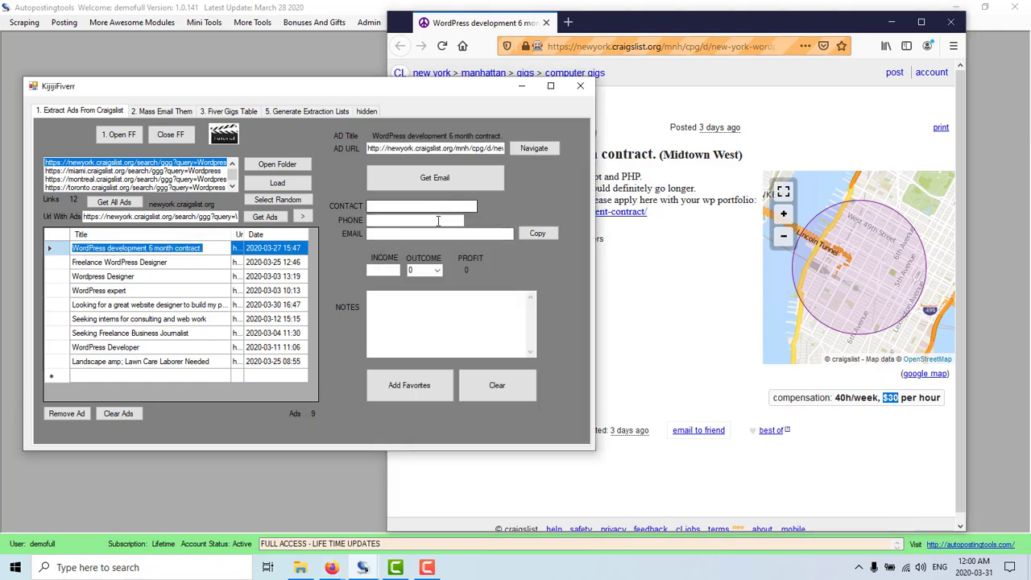
{"action": "left_click", "coordinate": [392, 270]}
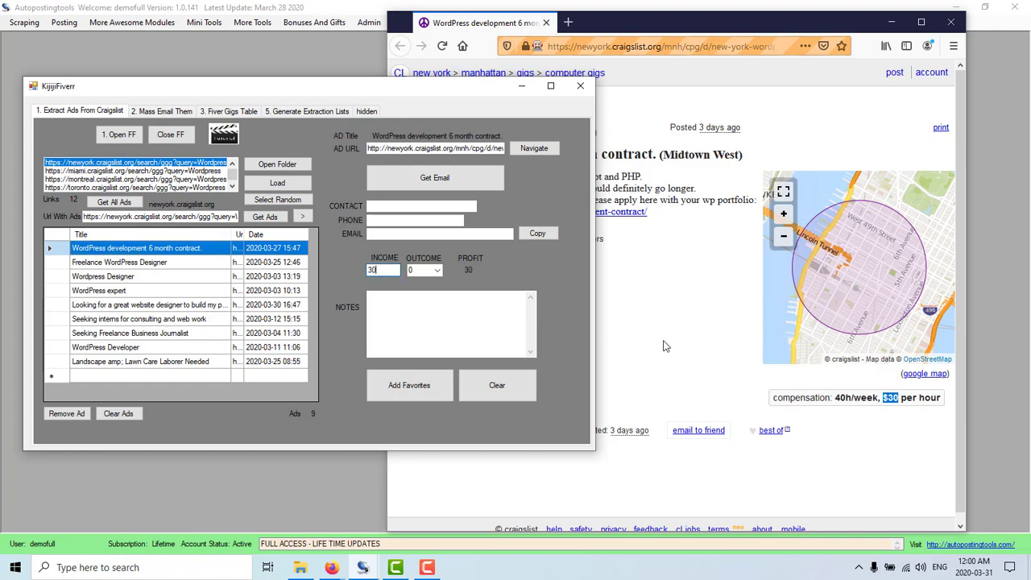
{"action": "left_click", "coordinate": [436, 271]}
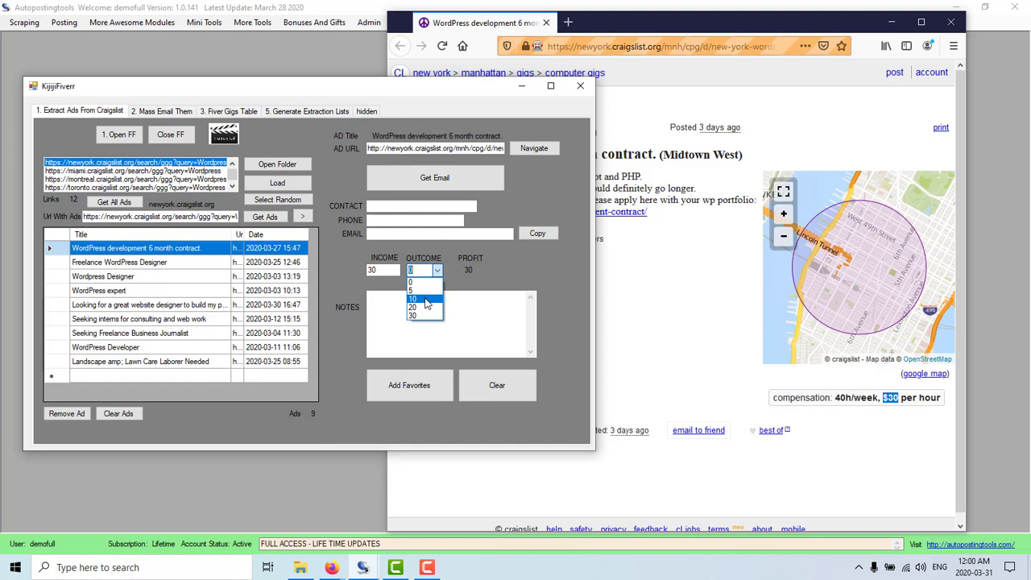
{"action": "left_click", "coordinate": [425, 301]}
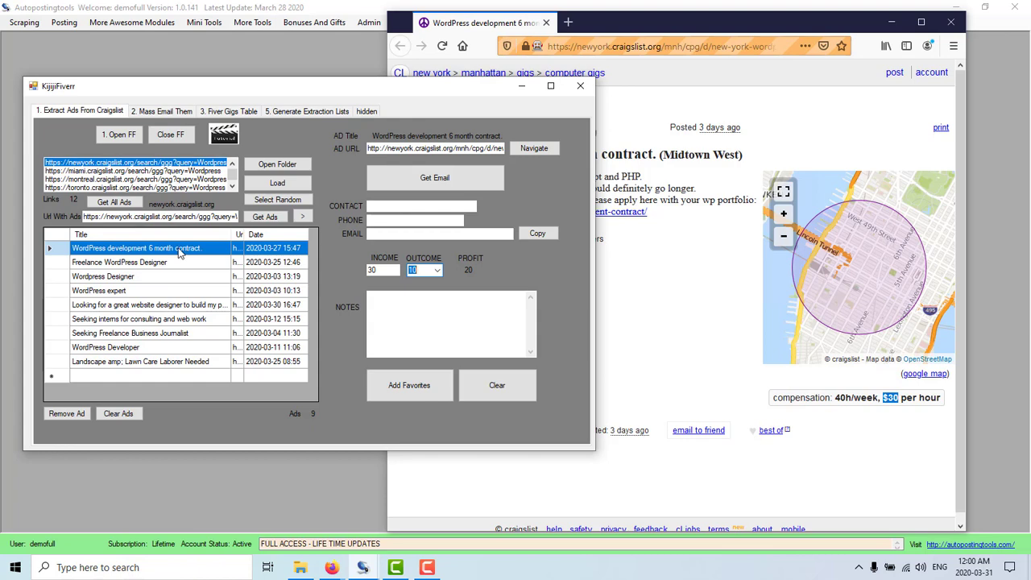
- Retrieve the reply email for the WordPress contract ad and check the contact, phone and email fields
{"action": "left_click", "coordinate": [642, 309]}
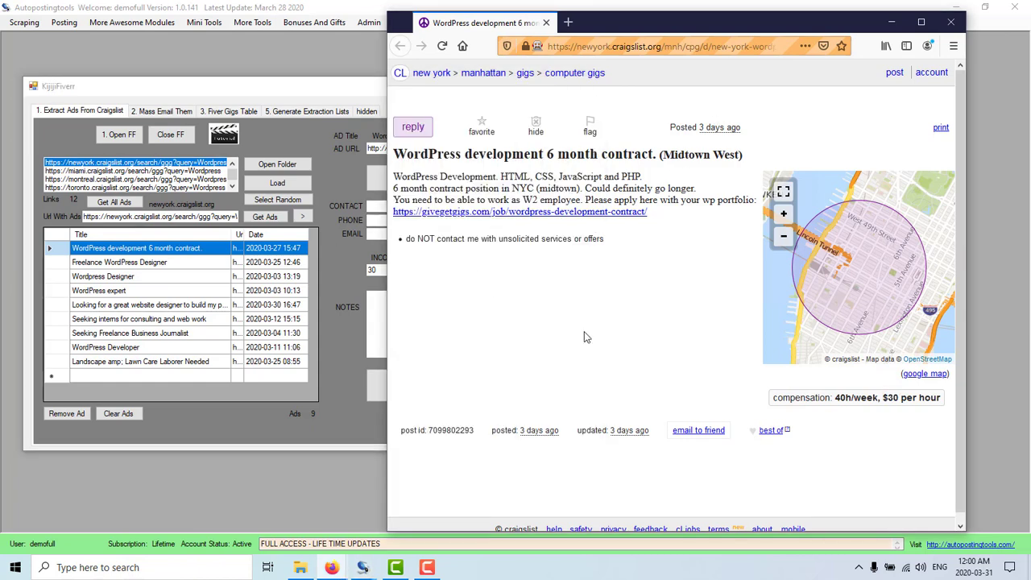
{"action": "left_click", "coordinate": [341, 178]}
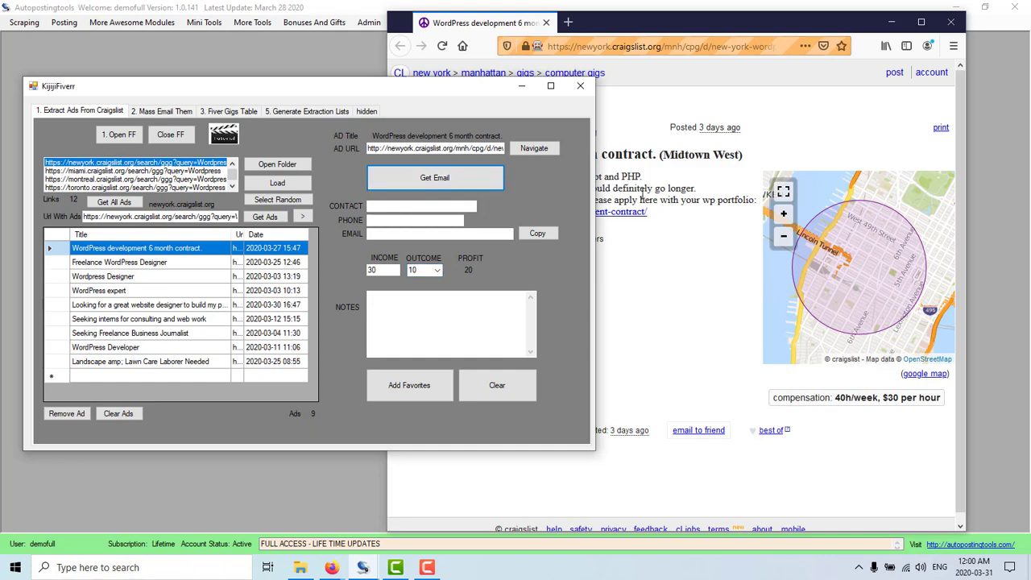
{"action": "left_click", "coordinate": [691, 195]}
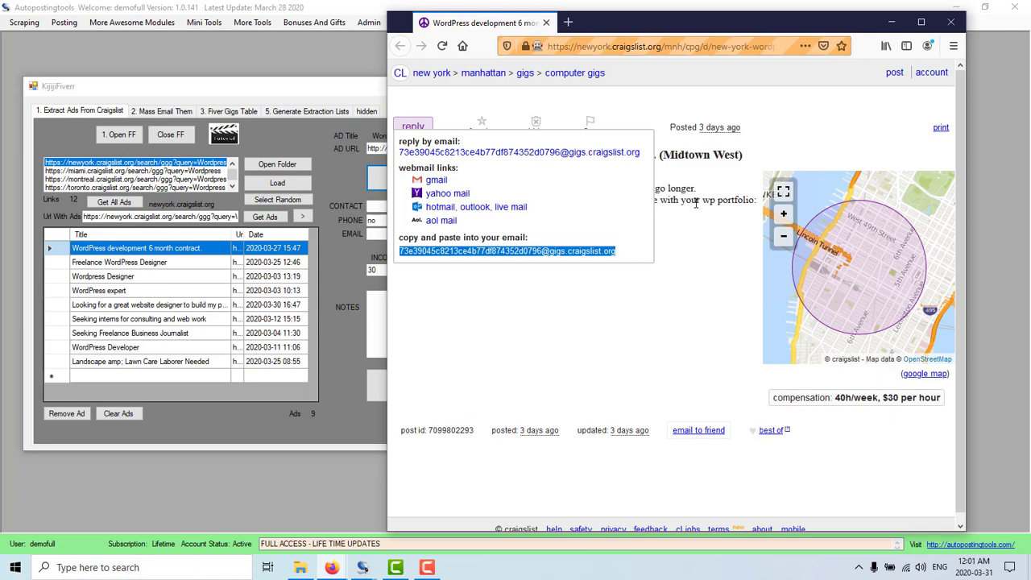
{"action": "left_click", "coordinate": [331, 248]}
{"action": "left_click", "coordinate": [390, 207]}
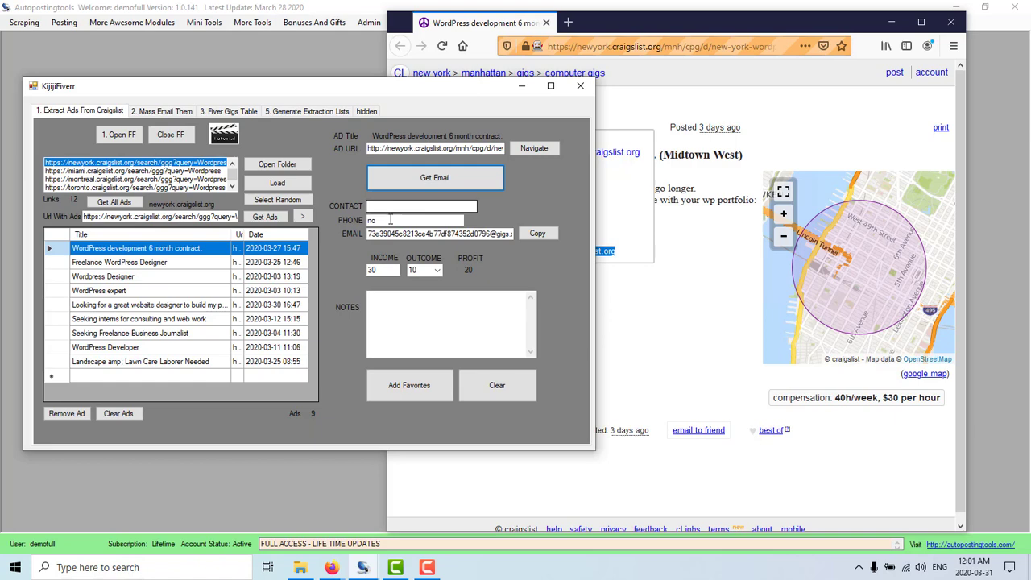
{"action": "left_click", "coordinate": [391, 220]}
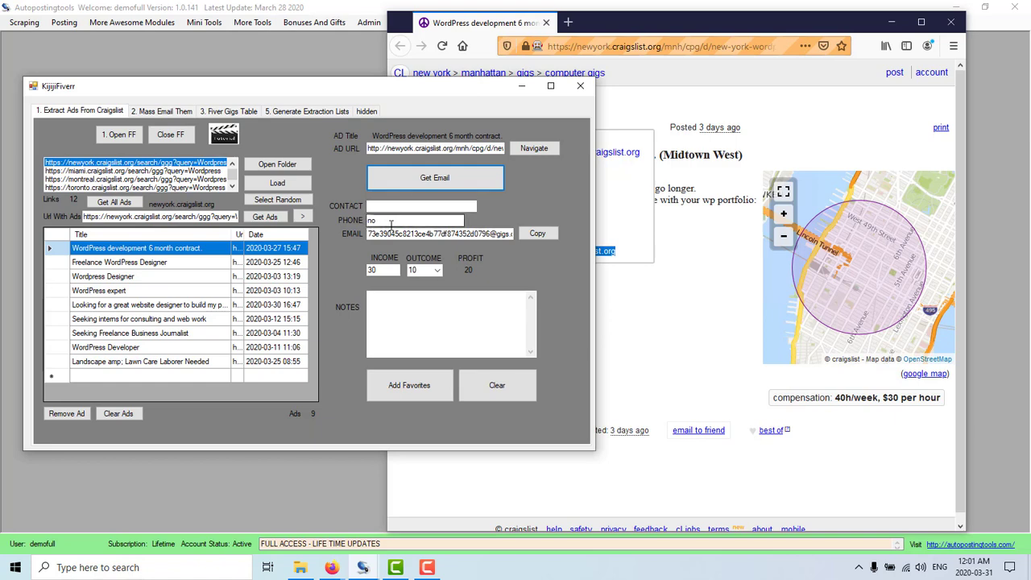
- Copy the reply email address retrieved for the WordPress contract ad
{"action": "left_click", "coordinate": [474, 234]}
{"action": "left_click_drag", "start_coordinate": [493, 234], "coordinate": [536, 233]}
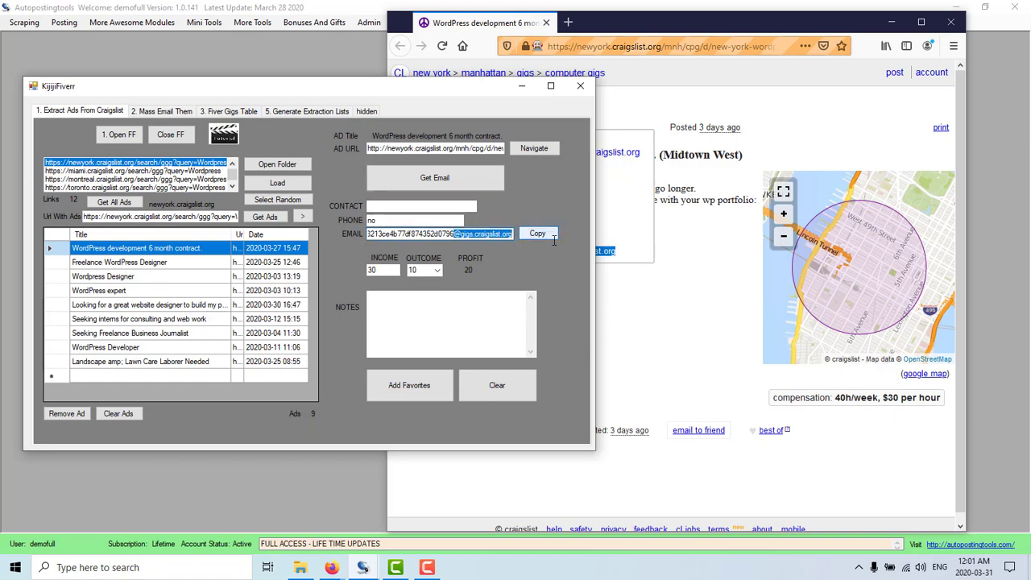
{"action": "left_click", "coordinate": [539, 235]}
- Enter the note "Wordpress developer" for the contract ad and add it to the favorites
{"action": "left_click", "coordinate": [455, 316]}
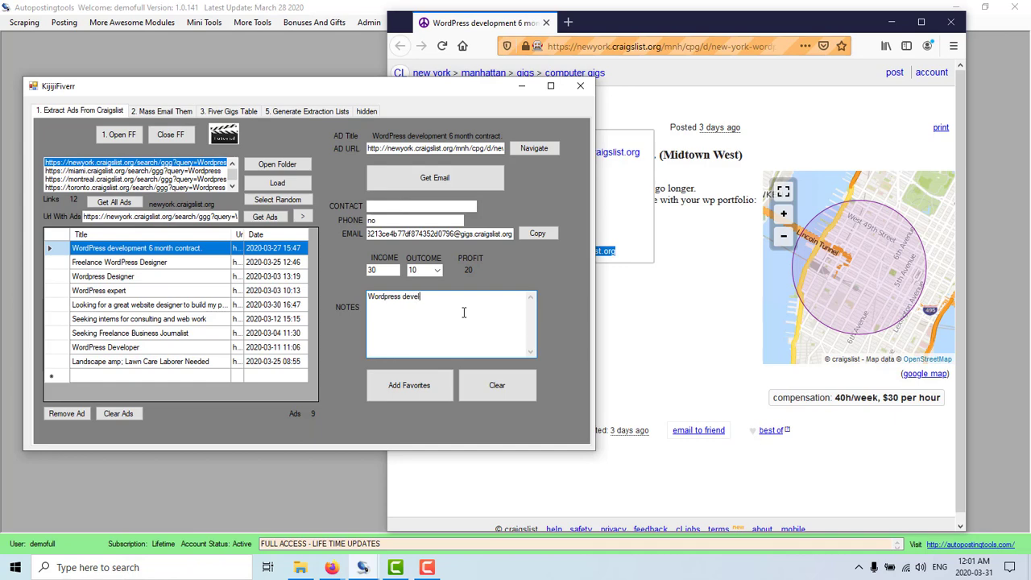
{"action": "left_click", "coordinate": [422, 384]}
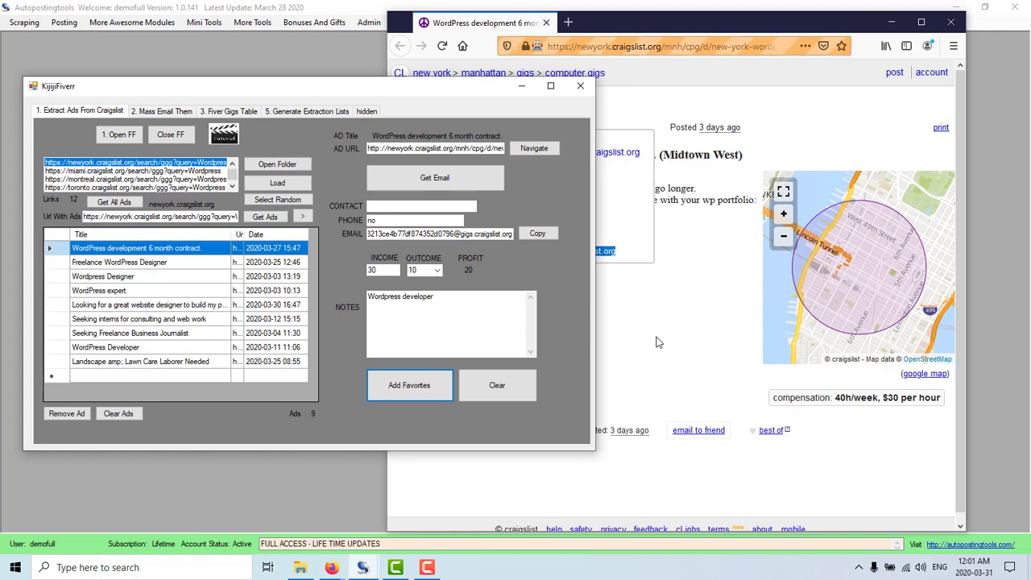
- Clear the ad details and open the "Freelance WordPress Designer" ad in the browser to read its description
{"action": "left_click", "coordinate": [511, 384]}
{"action": "left_click", "coordinate": [494, 385]}
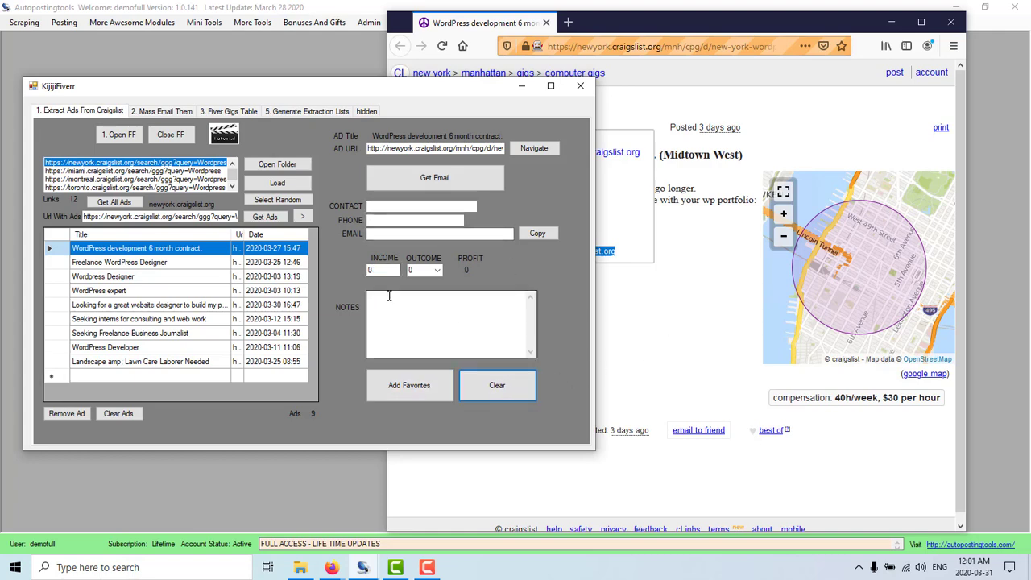
{"action": "left_click", "coordinate": [133, 266]}
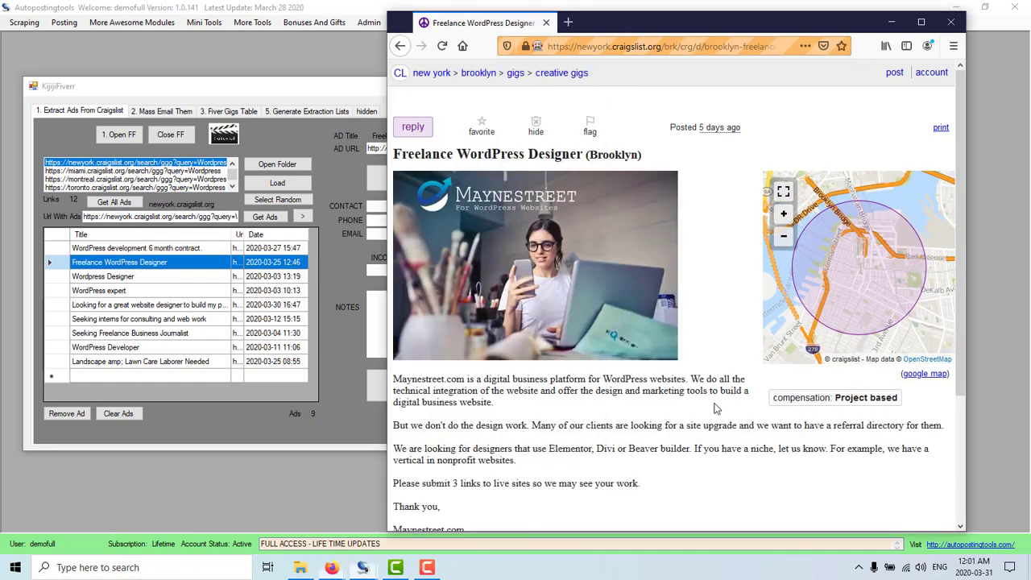
{"action": "scroll", "coordinate": [709, 392], "scroll_direction": "down", "scroll_amount": 3}
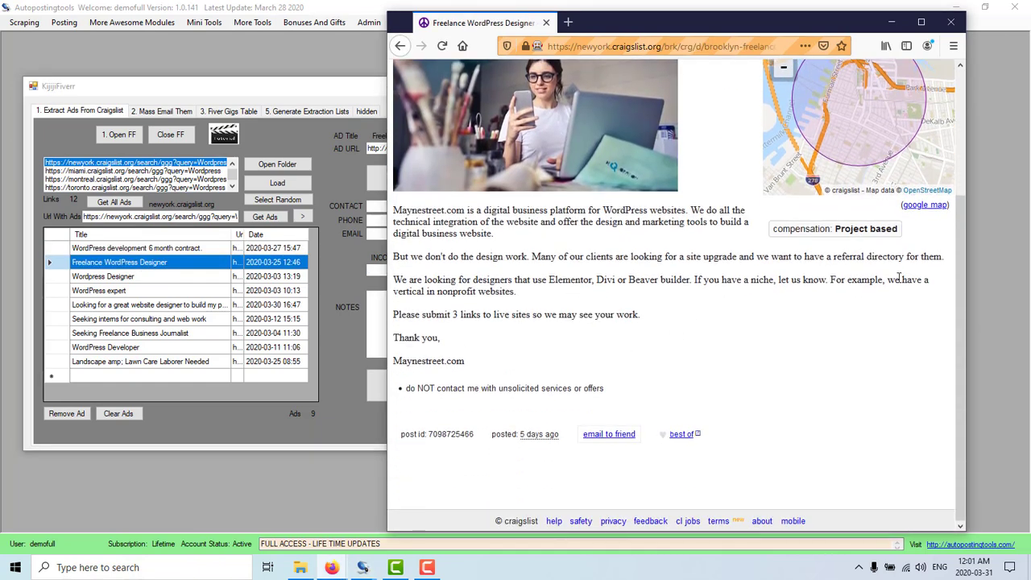
- Set the Freelance WordPress Designer ad's income to 150 and its outcome to 80
{"action": "left_click", "coordinate": [360, 269]}
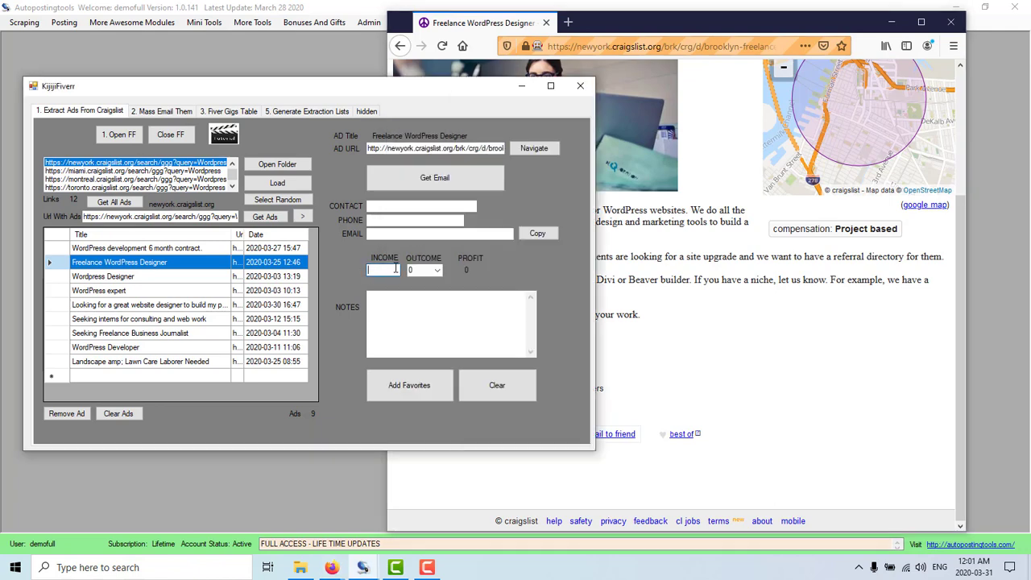
{"action": "type", "text": "150"}
{"action": "left_click", "coordinate": [417, 270]}
- Retrieve the reply email for the Freelance WordPress Designer ad and check it on the ad page
{"action": "left_click", "coordinate": [432, 181]}
{"action": "left_click", "coordinate": [682, 281]}
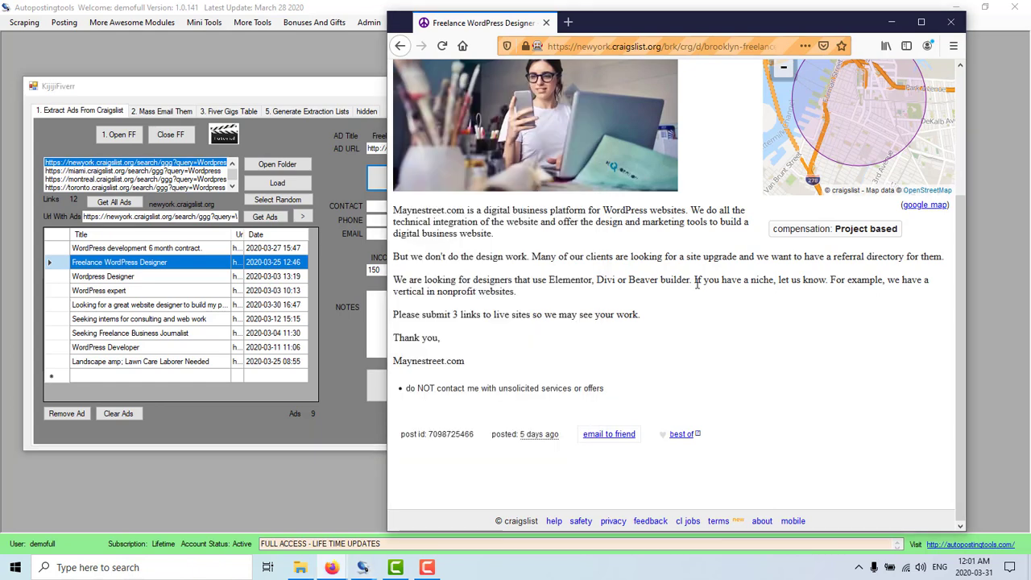
{"action": "scroll", "coordinate": [706, 287], "scroll_direction": "up", "scroll_amount": 3}
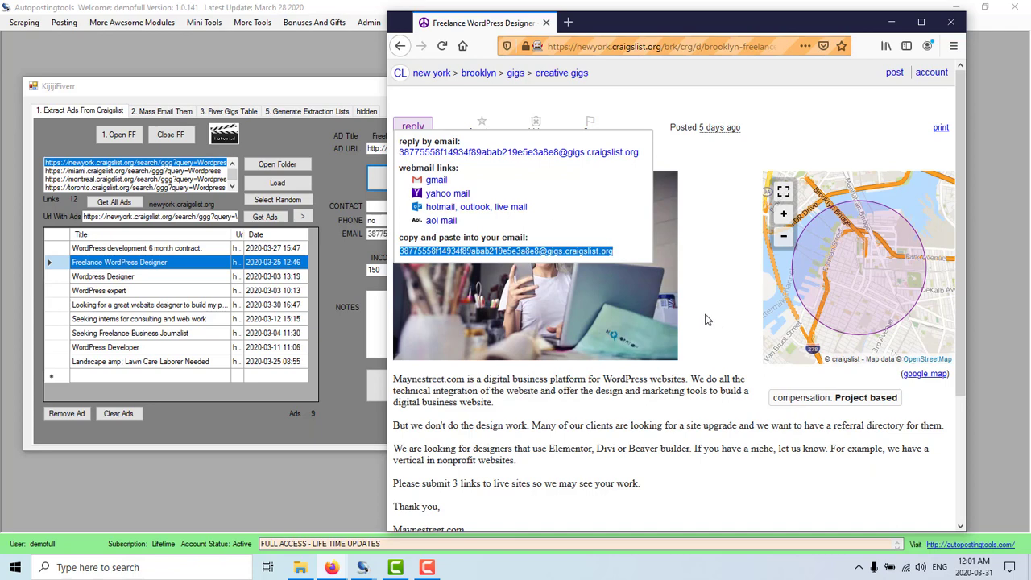
- Enter the note "Freelance web designer" for the current ad and add it to the favorites
{"action": "left_click", "coordinate": [386, 315]}
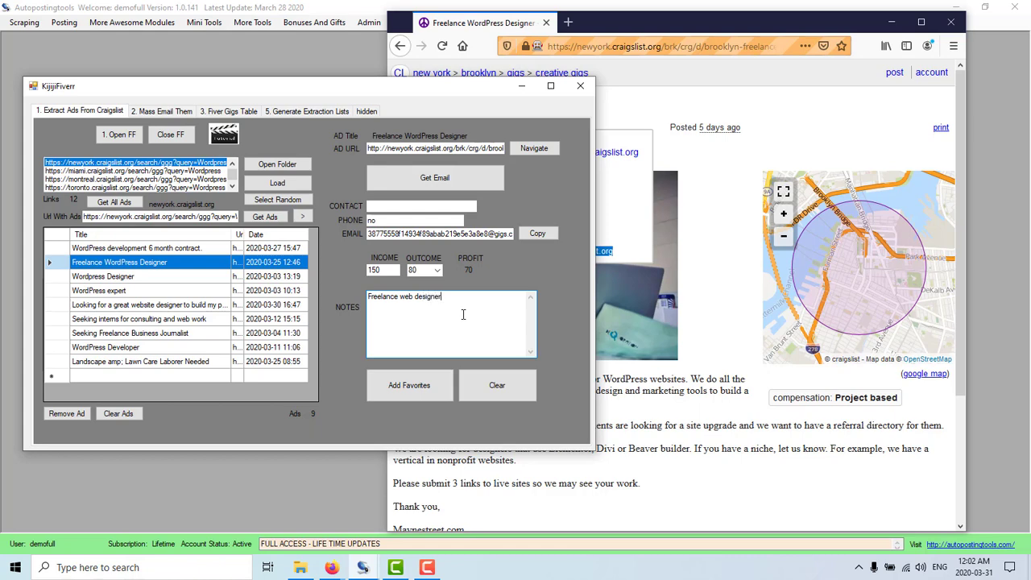
{"action": "left_click", "coordinate": [413, 394]}
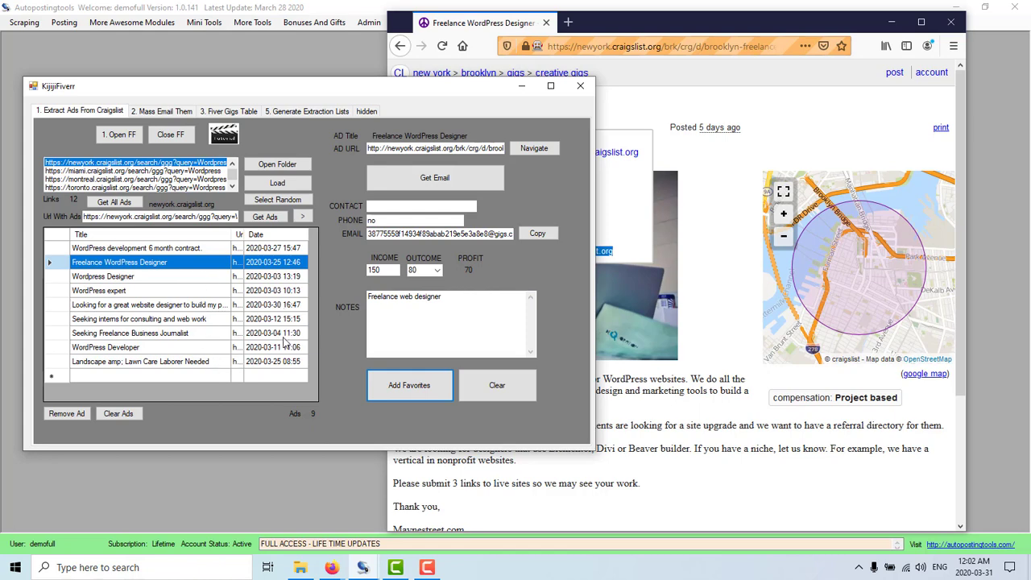
- Dismiss the reply details on the ad page and open the "Wordpress Designer" ad
{"action": "left_click", "coordinate": [640, 395]}
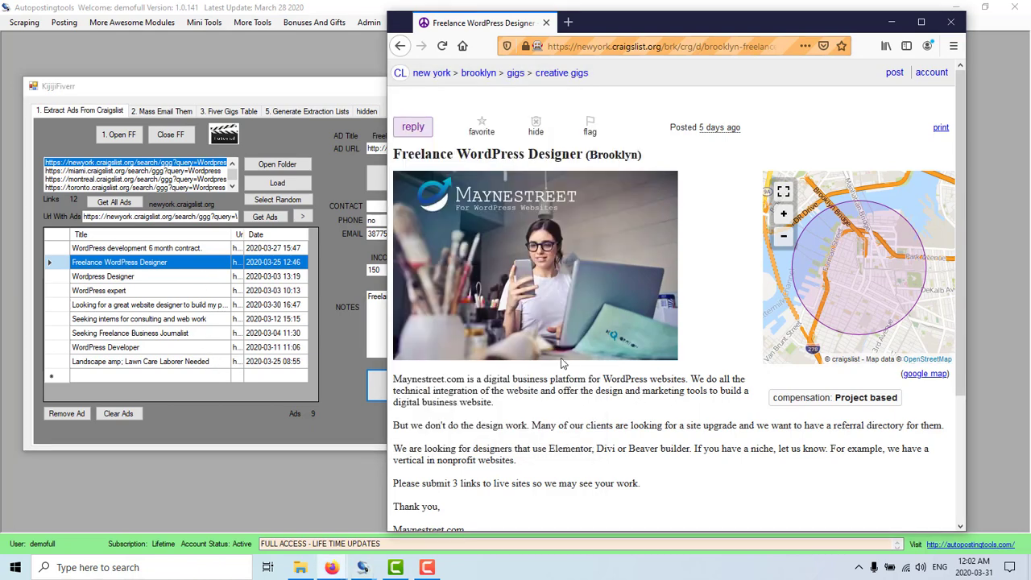
{"action": "left_click", "coordinate": [326, 356]}
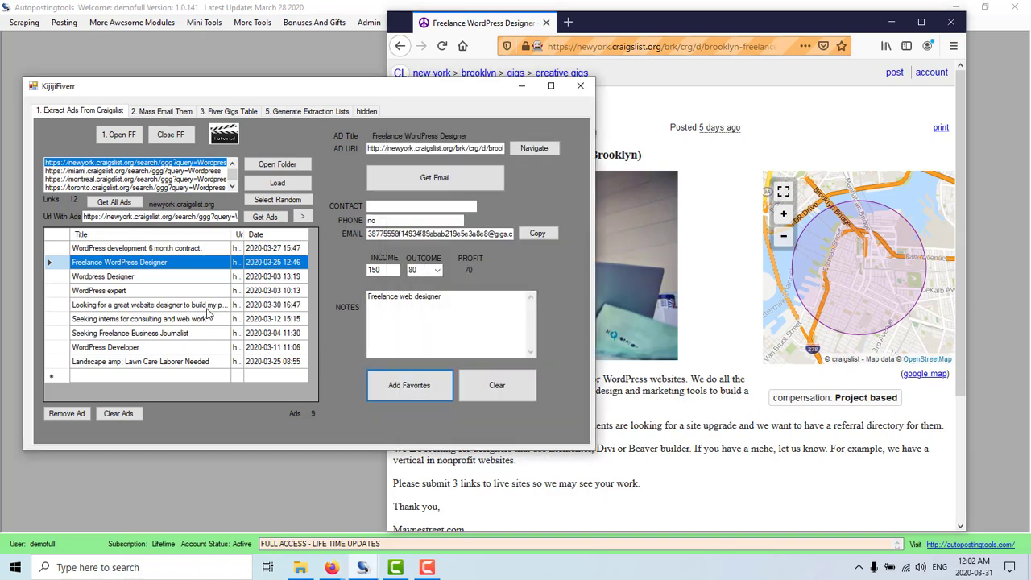
{"action": "left_click", "coordinate": [153, 277]}
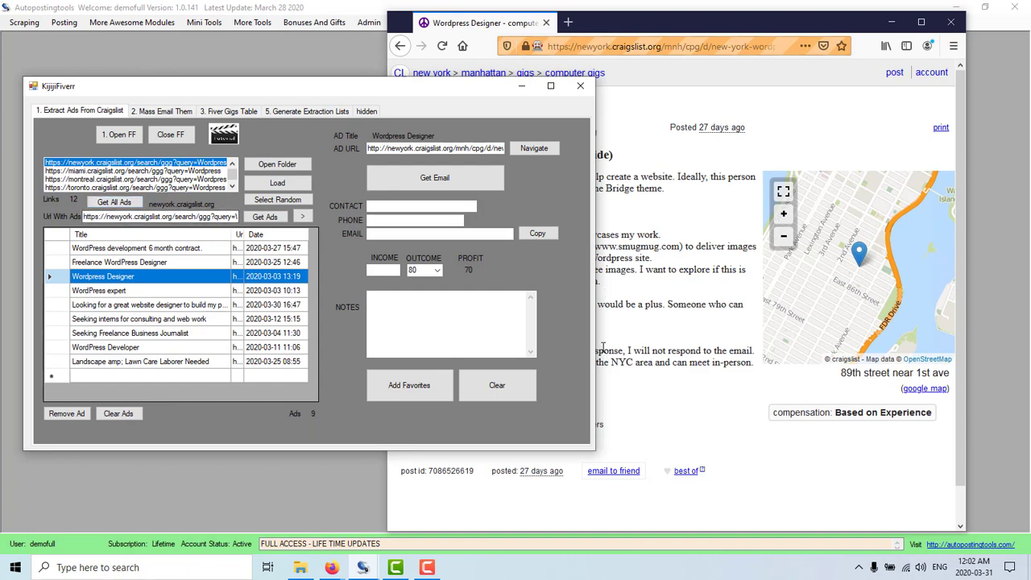
- Show the mass email section and enlarge the module window to review every column of the saved ads table
{"action": "left_click", "coordinate": [161, 111]}
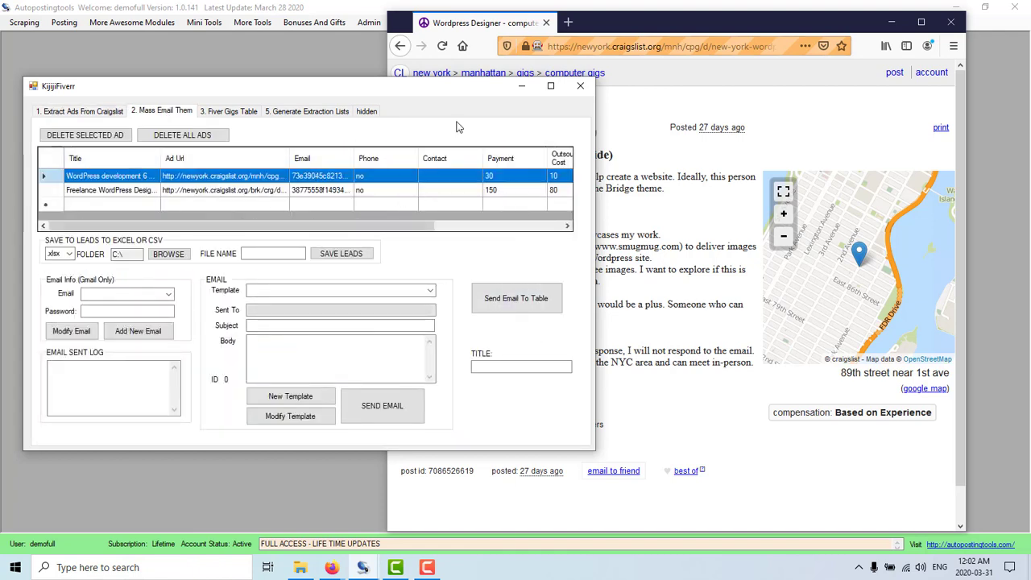
{"action": "left_click_drag", "start_coordinate": [409, 93], "coordinate": [404, 50]}
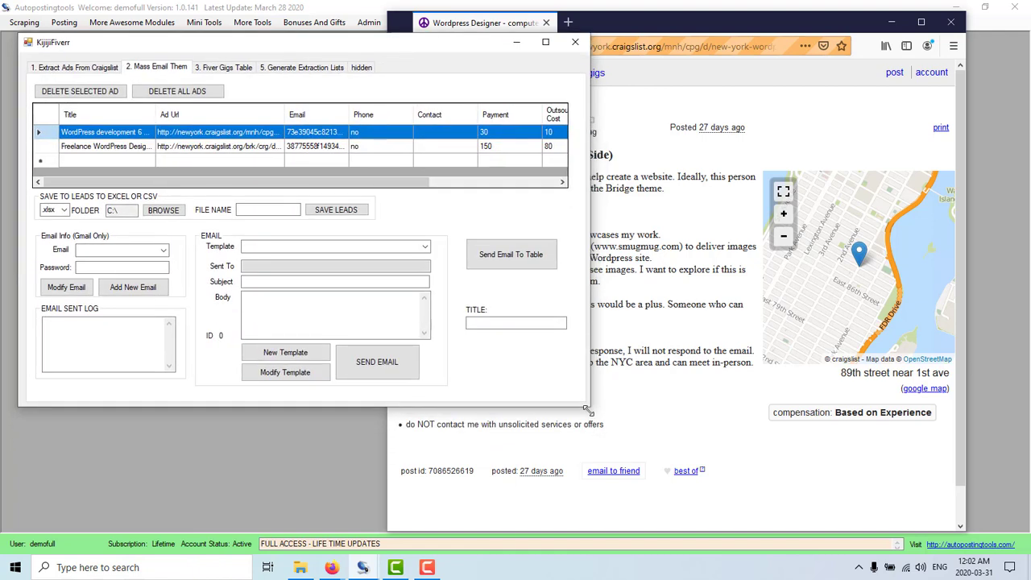
{"action": "left_click_drag", "start_coordinate": [588, 408], "coordinate": [613, 506]}
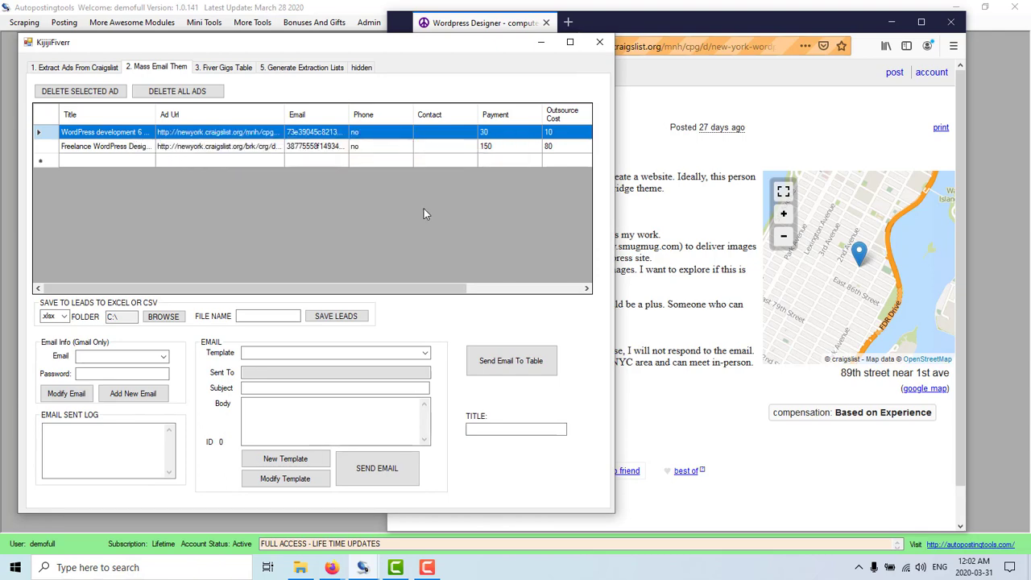
{"action": "left_click_drag", "start_coordinate": [401, 287], "coordinate": [548, 288]}
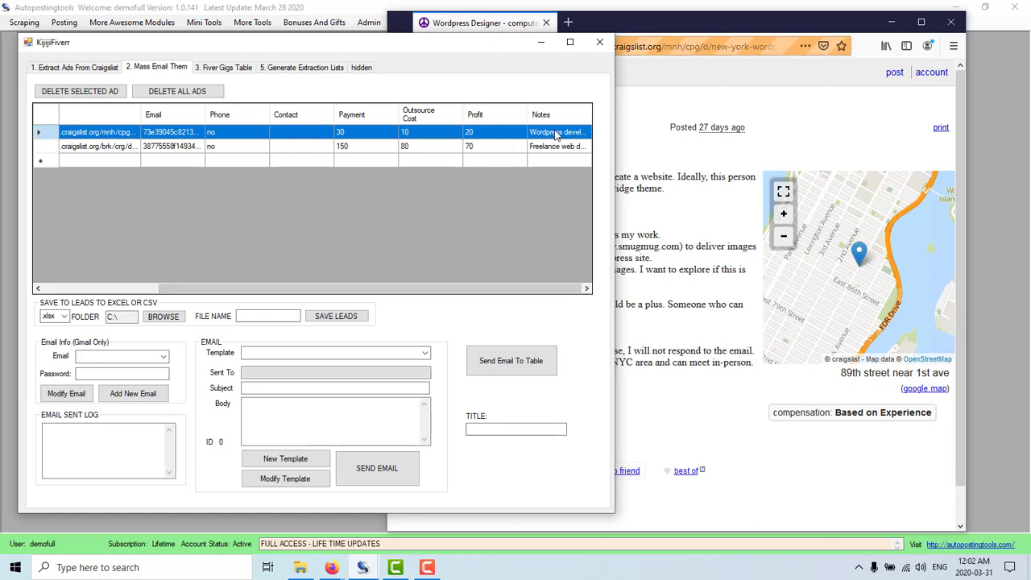
{"action": "left_click_drag", "start_coordinate": [465, 289], "coordinate": [317, 293]}
- Select all saved ads in the table and choose .xlsx as the format for saving leads
{"action": "left_click", "coordinate": [49, 116]}
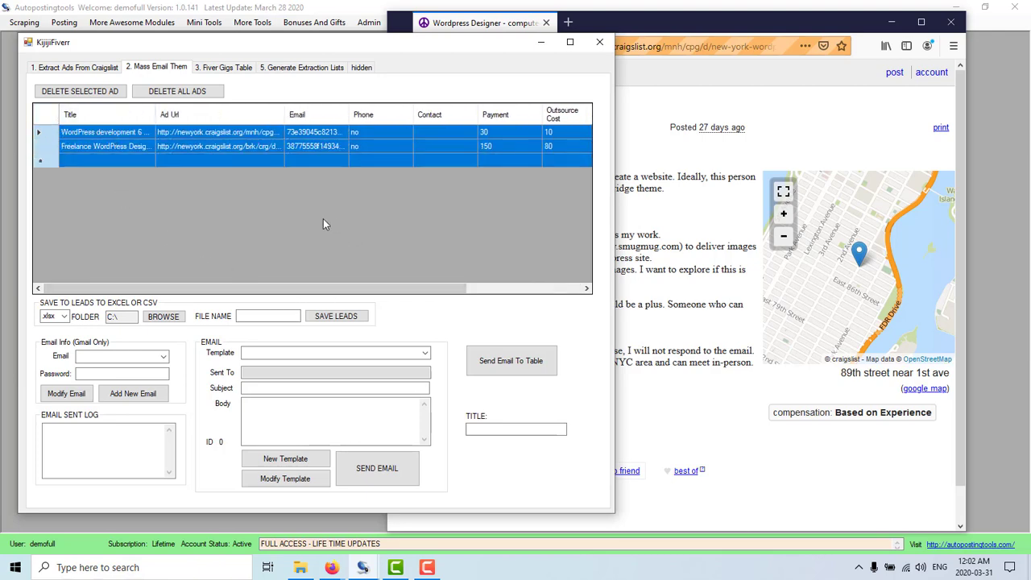
{"action": "left_click", "coordinate": [56, 316]}
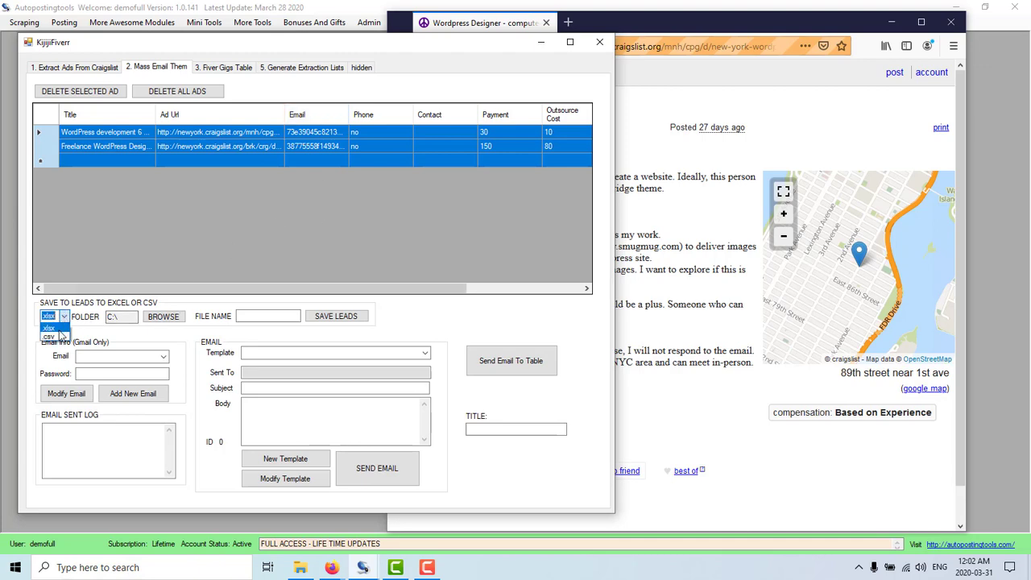
{"action": "left_click", "coordinate": [61, 329]}
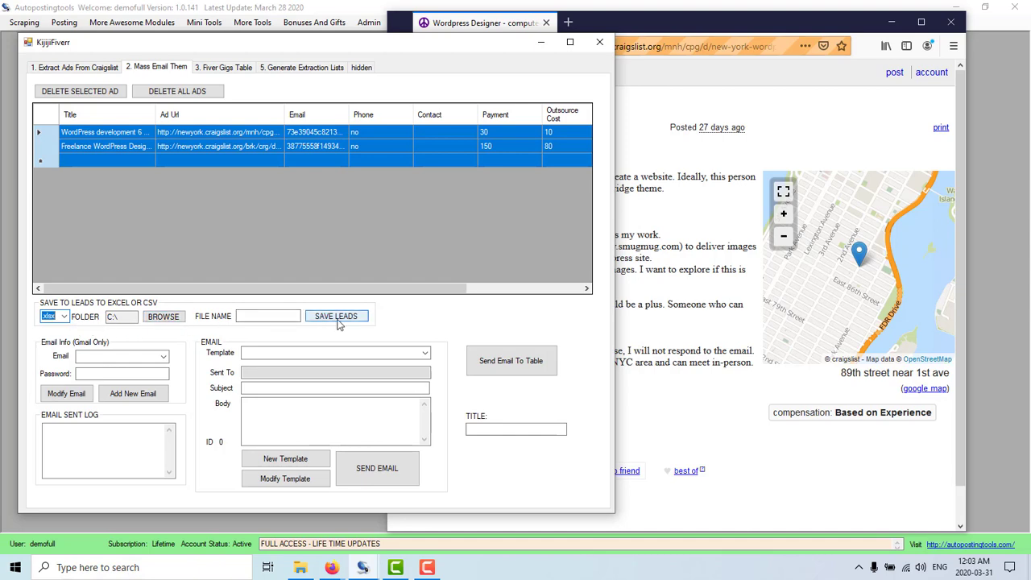
- Select the WordPress development contract ad as the email recipient and check the list of sender email accounts
{"action": "left_click", "coordinate": [169, 134]}
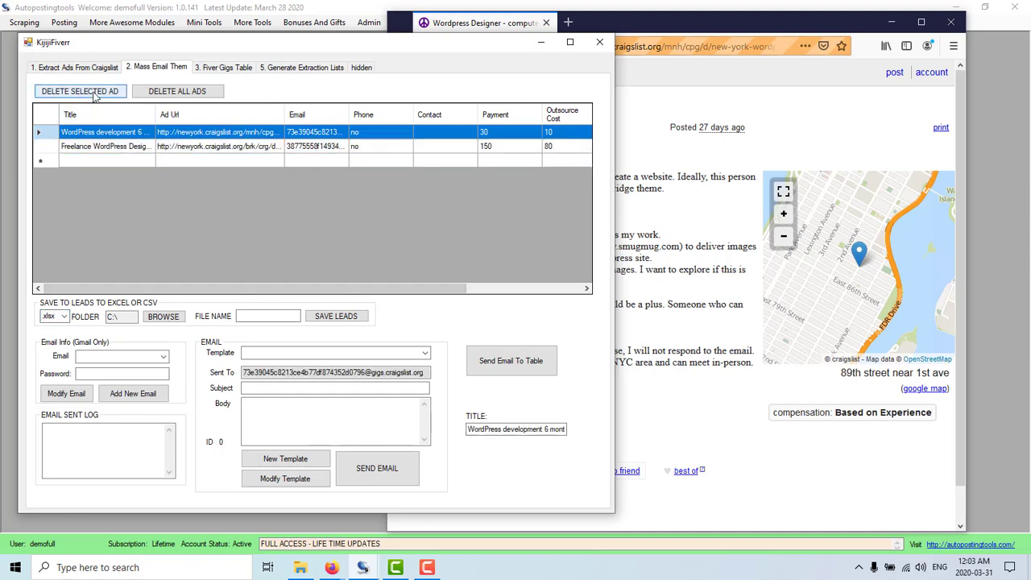
{"action": "left_click", "coordinate": [129, 356]}
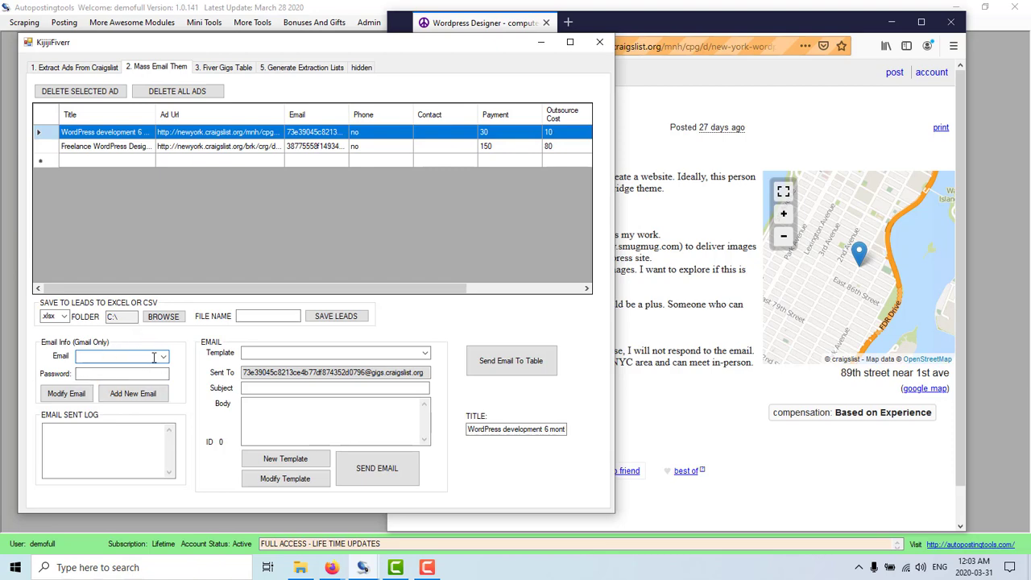
{"action": "left_click", "coordinate": [167, 356]}
{"action": "left_click", "coordinate": [166, 357]}
- Examine the email and password fields for adding a new sender account, leaving them empty, and return to the sender email field
{"action": "left_click", "coordinate": [133, 394]}
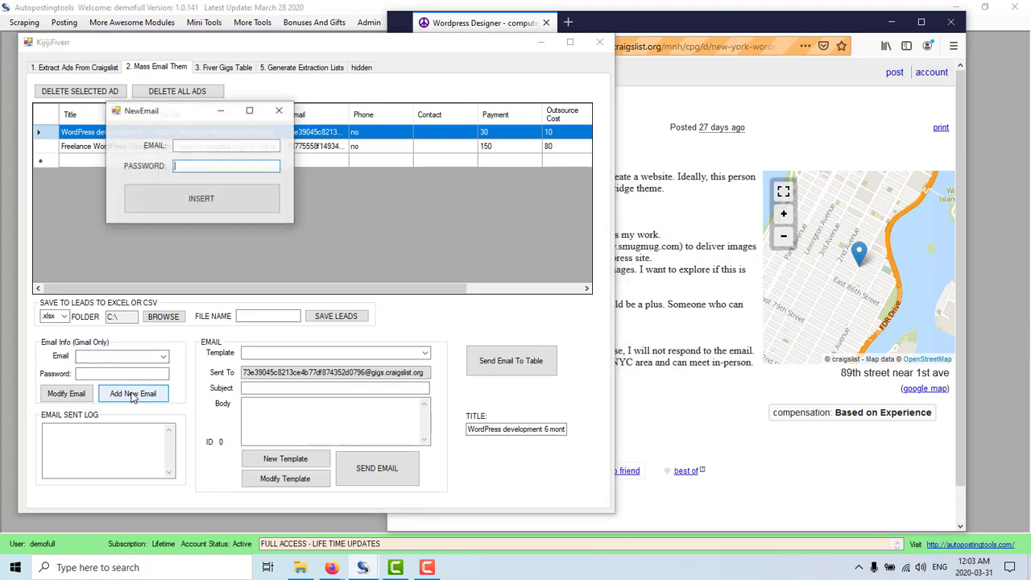
{"action": "left_click", "coordinate": [192, 165]}
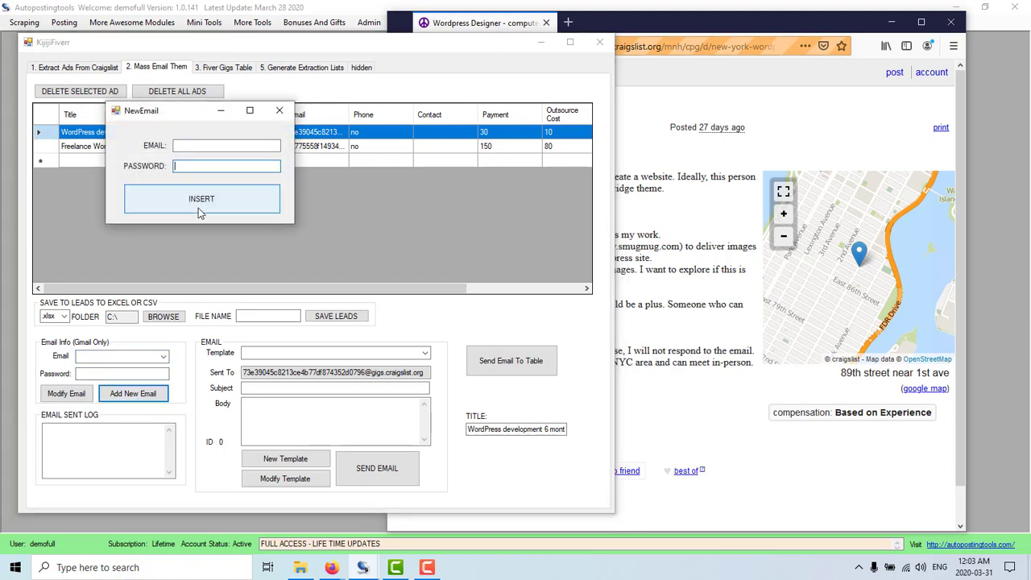
{"action": "left_click", "coordinate": [279, 110]}
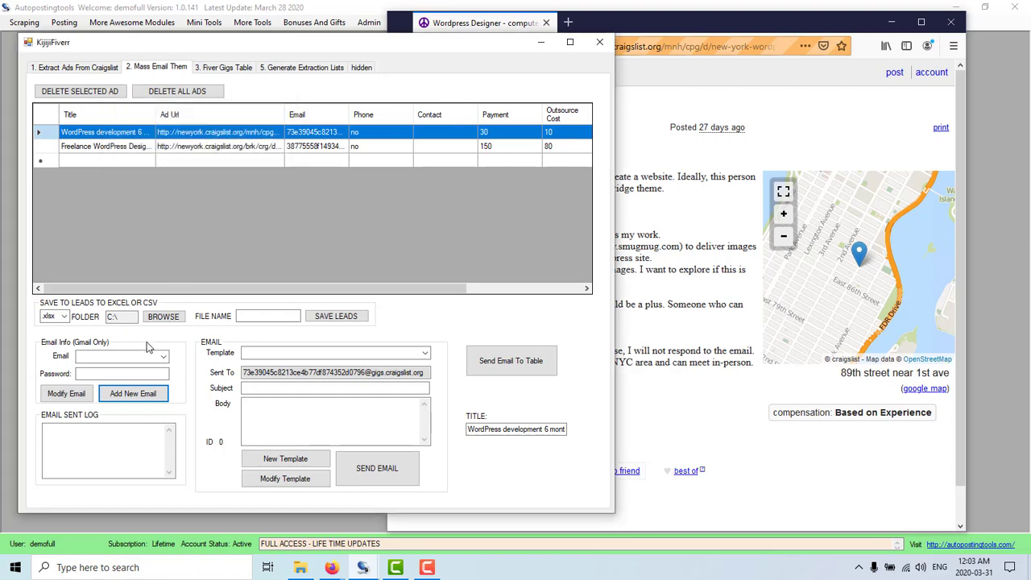
{"action": "left_click", "coordinate": [131, 357]}
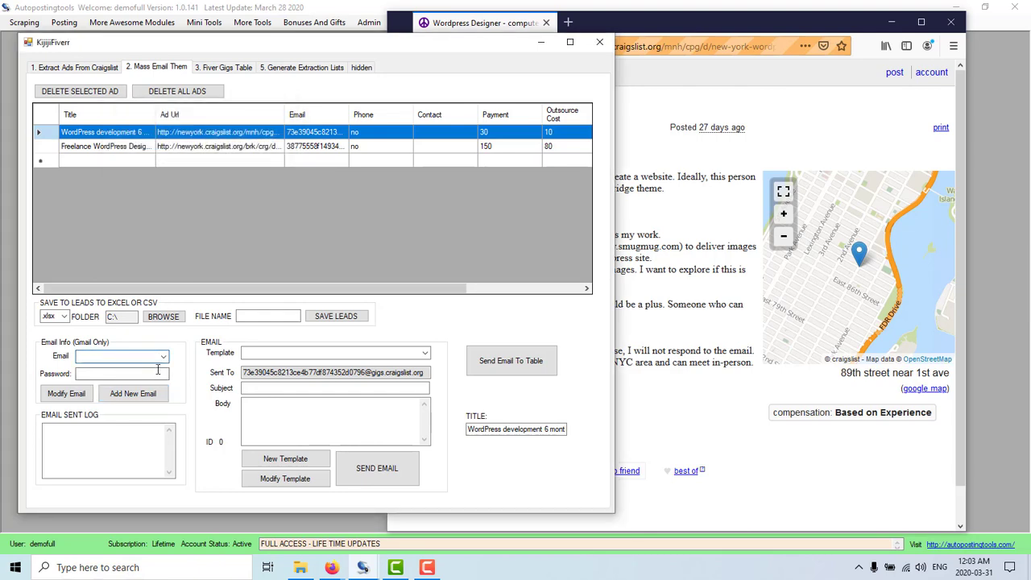
- Check the email template list and examine the name, subject and body fields for a new template without saving one
{"action": "left_click", "coordinate": [425, 355]}
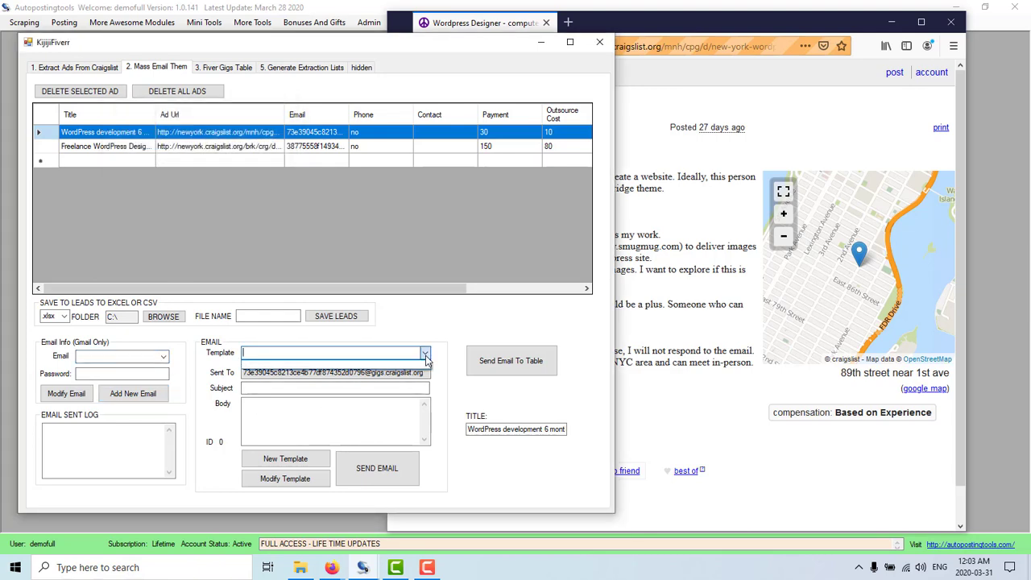
{"action": "left_click", "coordinate": [426, 356]}
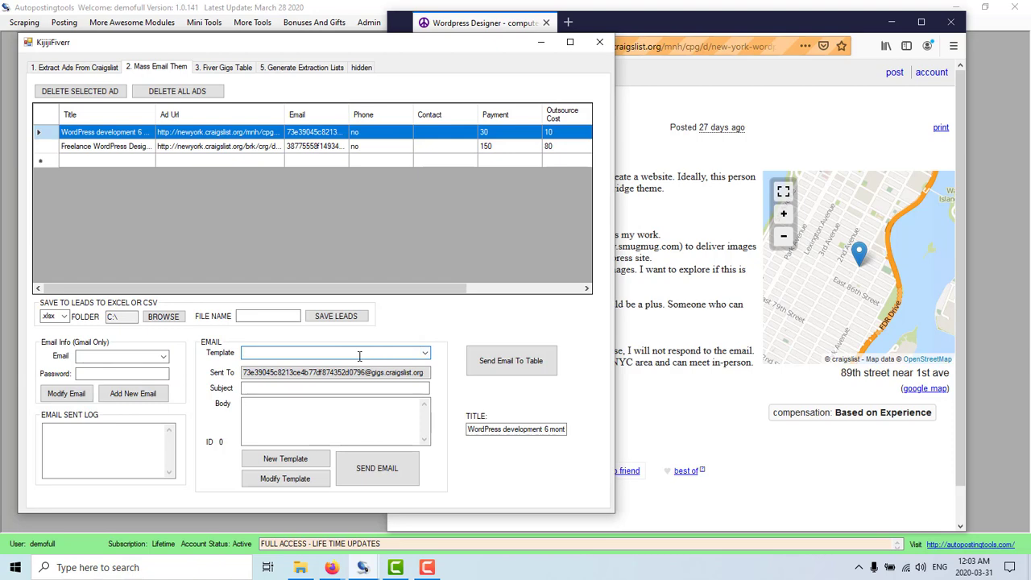
{"action": "left_click", "coordinate": [310, 467]}
{"action": "left_click", "coordinate": [260, 154]}
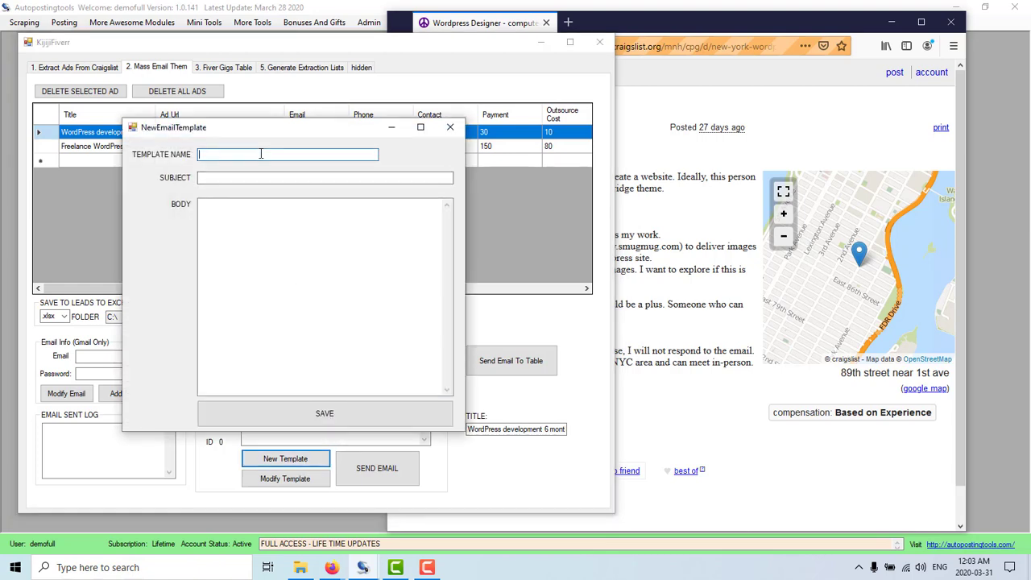
{"action": "left_click", "coordinate": [266, 178]}
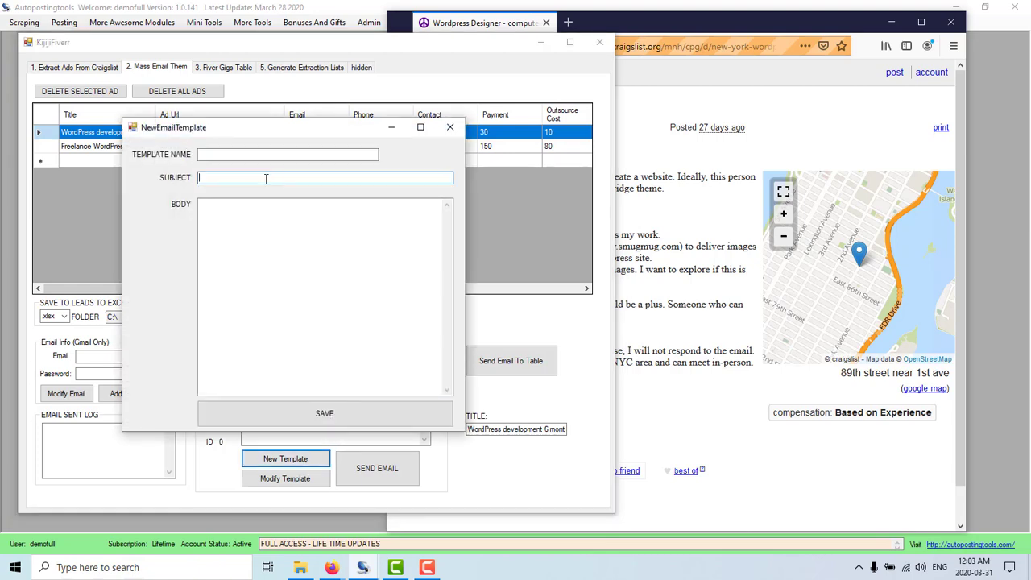
{"action": "left_click", "coordinate": [271, 256]}
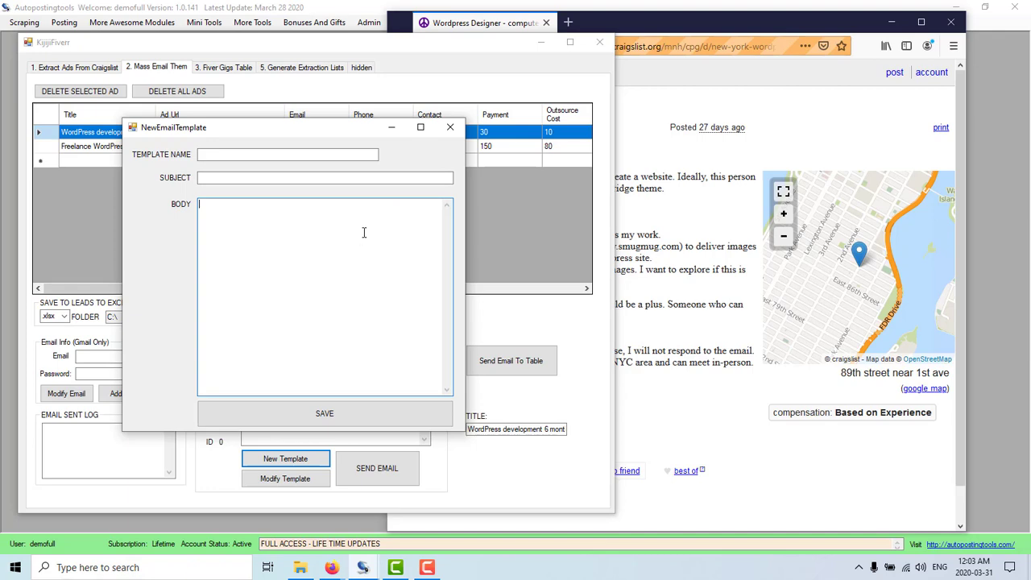
{"action": "left_click", "coordinate": [450, 127]}
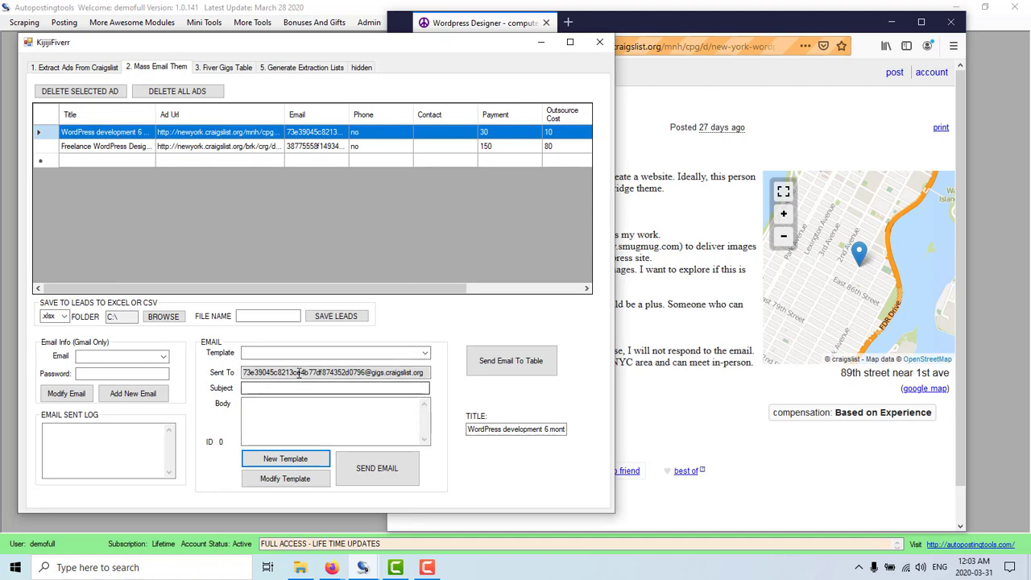
- Check the template list again along with the email's subject field
{"action": "left_click", "coordinate": [424, 355]}
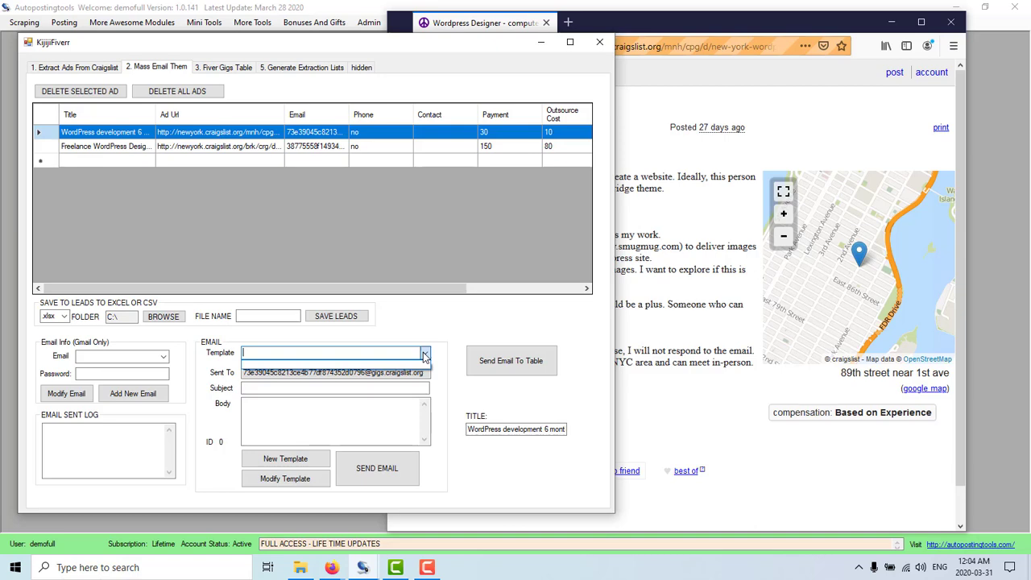
{"action": "left_click", "coordinate": [314, 393]}
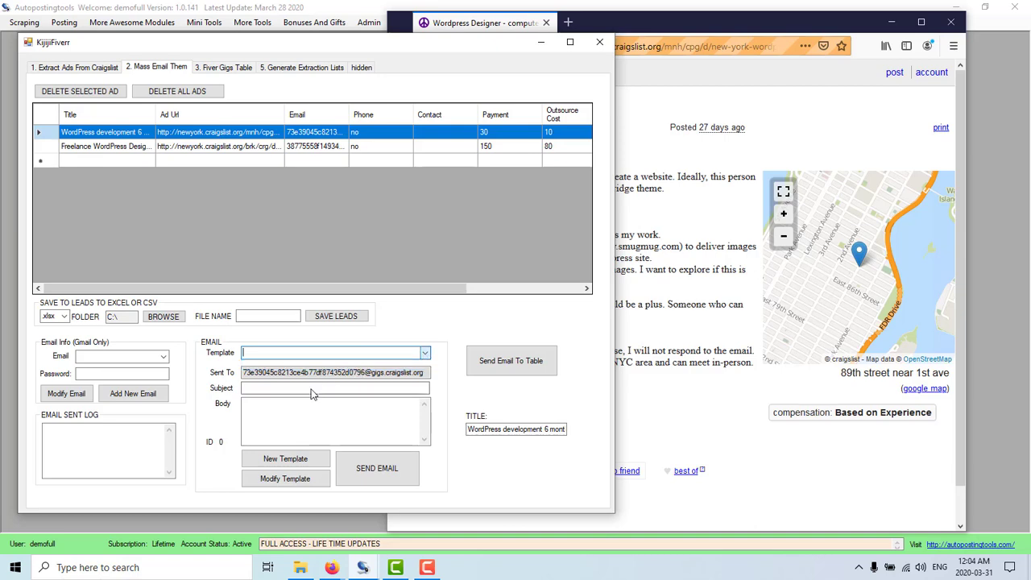
- Check the email's subject and body fields, and select each saved ad in turn as recipient, ending on the freelance WordPress designer ad
{"action": "left_click", "coordinate": [245, 388]}
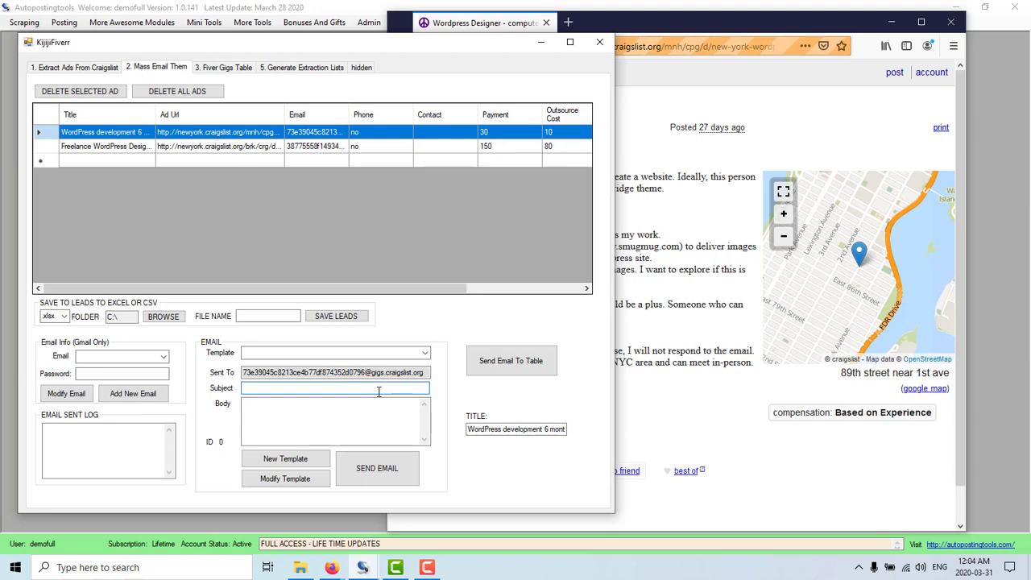
{"action": "left_click", "coordinate": [342, 413]}
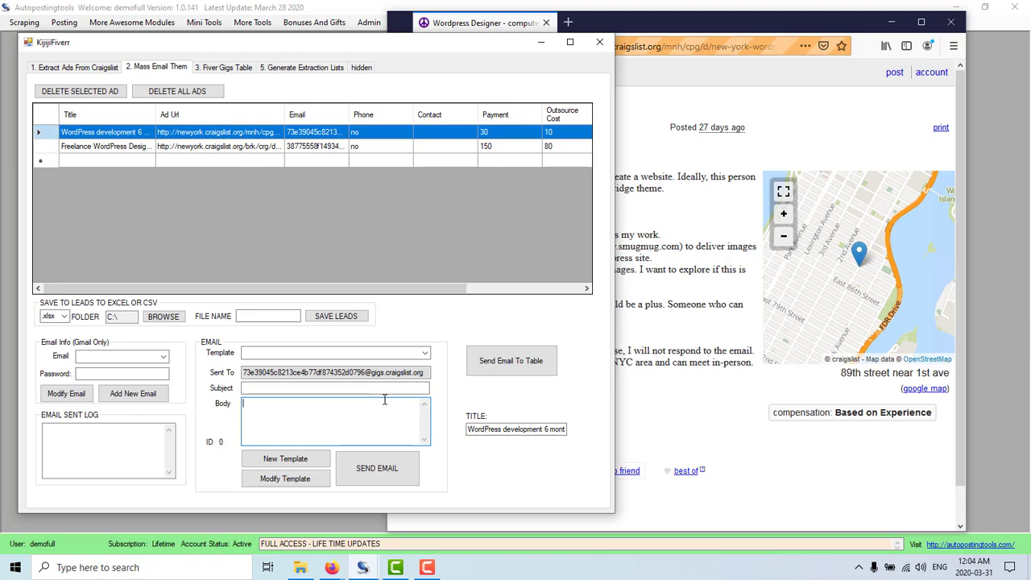
{"action": "left_click", "coordinate": [325, 134]}
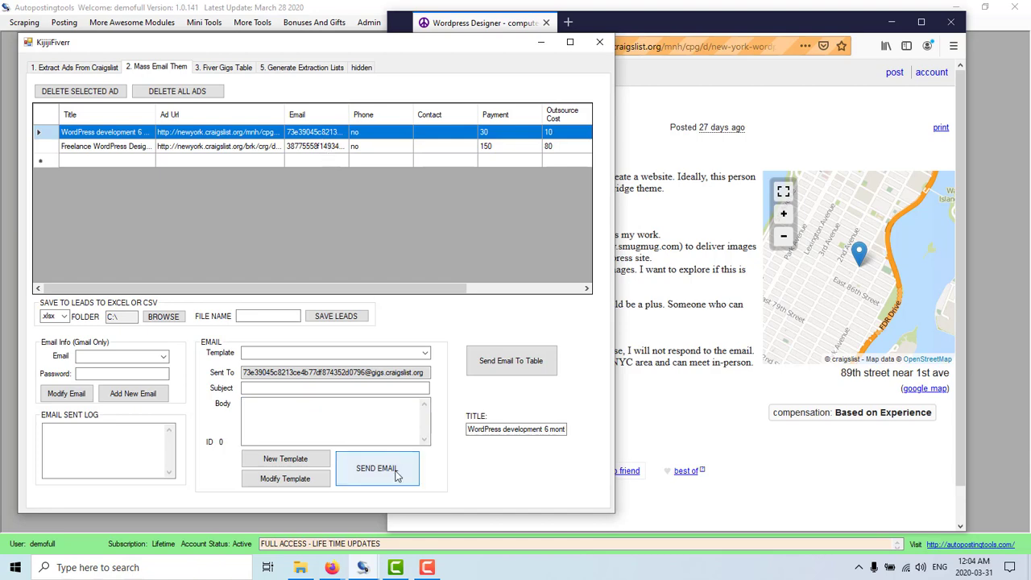
{"action": "left_click", "coordinate": [327, 153]}
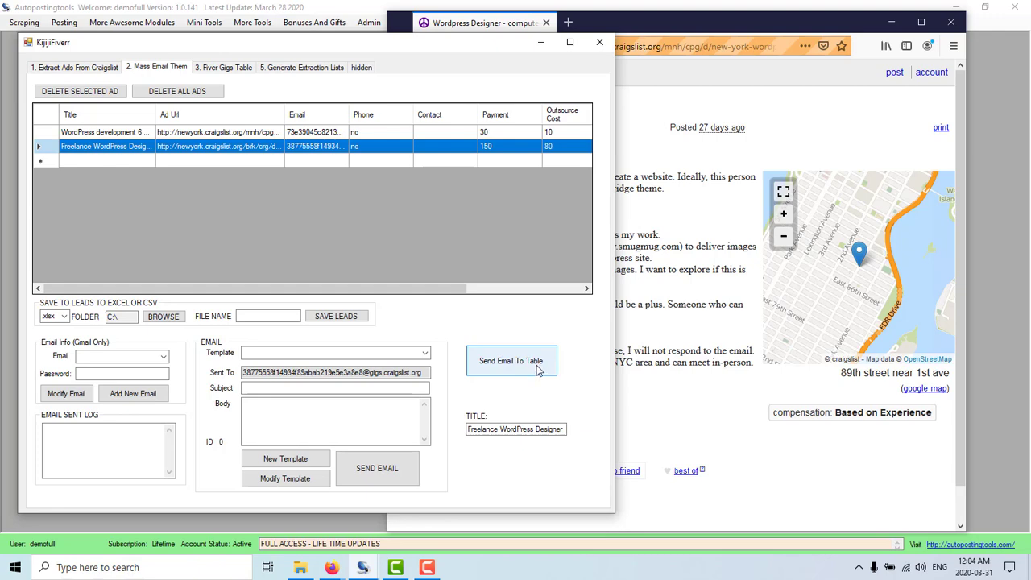
{"action": "left_click", "coordinate": [303, 135]}
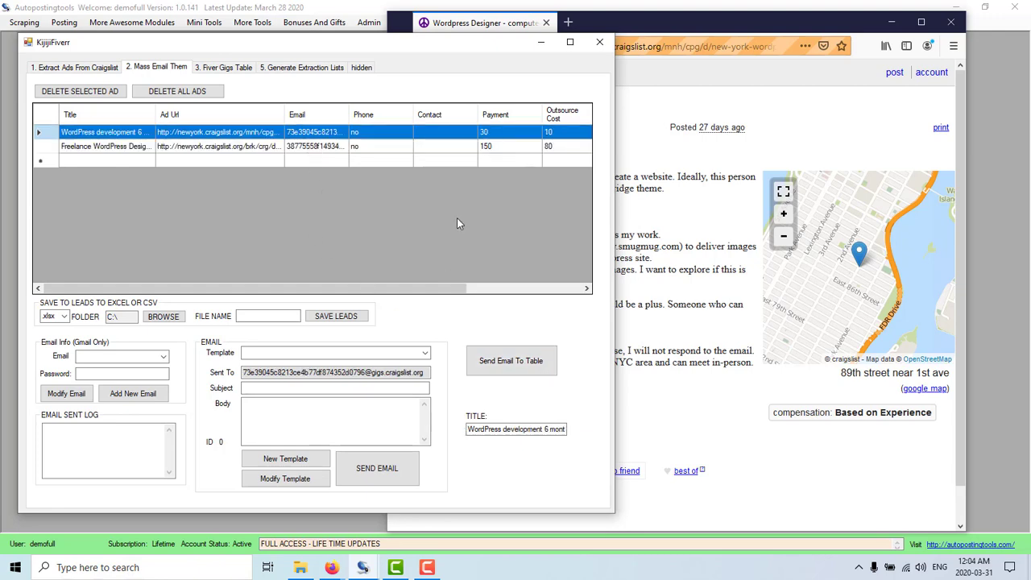
{"action": "left_click", "coordinate": [314, 147]}
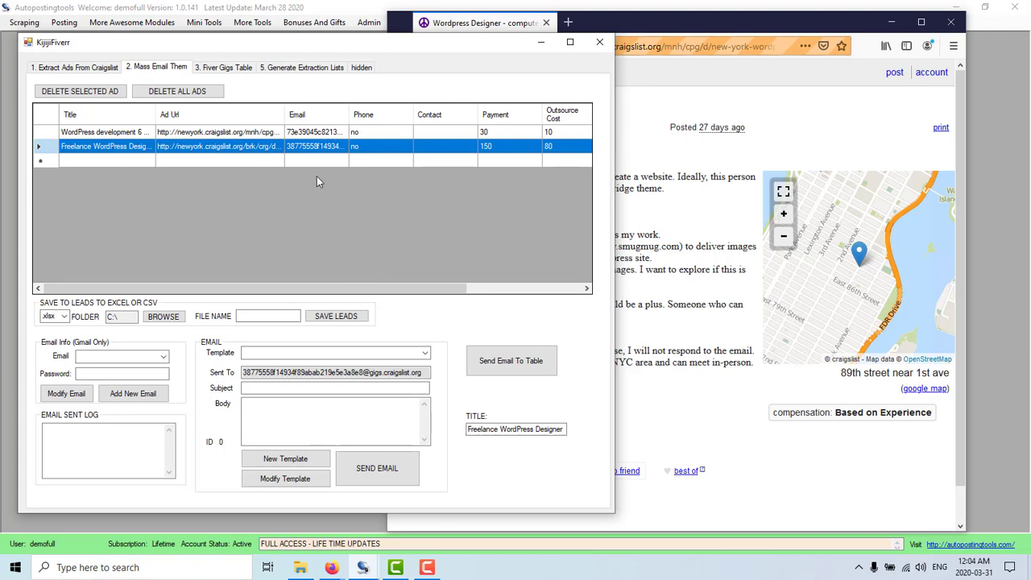
- Search the Fiverr gigs table for the keyword "website"
{"action": "left_click", "coordinate": [234, 67]}
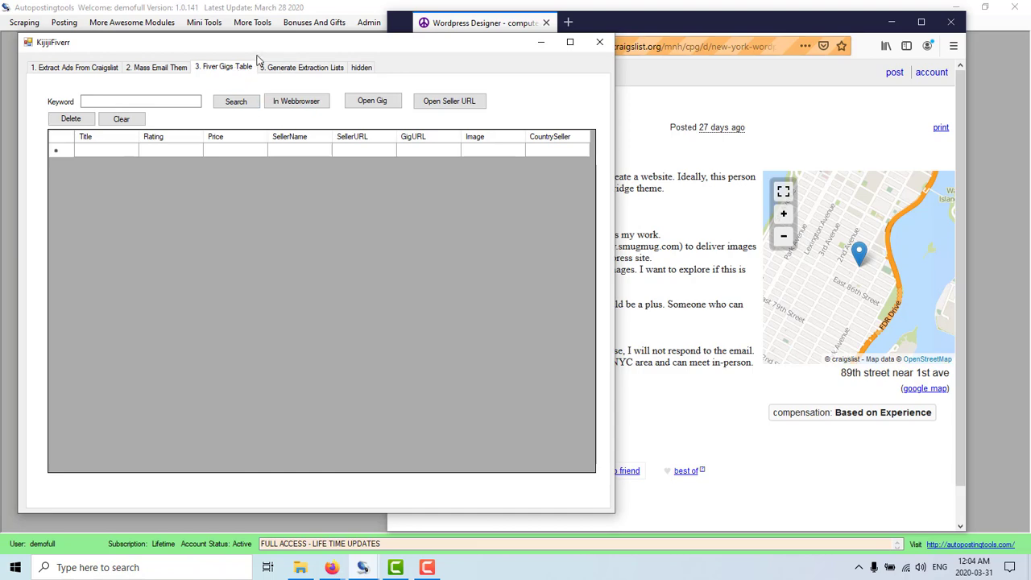
{"action": "left_click_drag", "start_coordinate": [263, 45], "coordinate": [340, 58]}
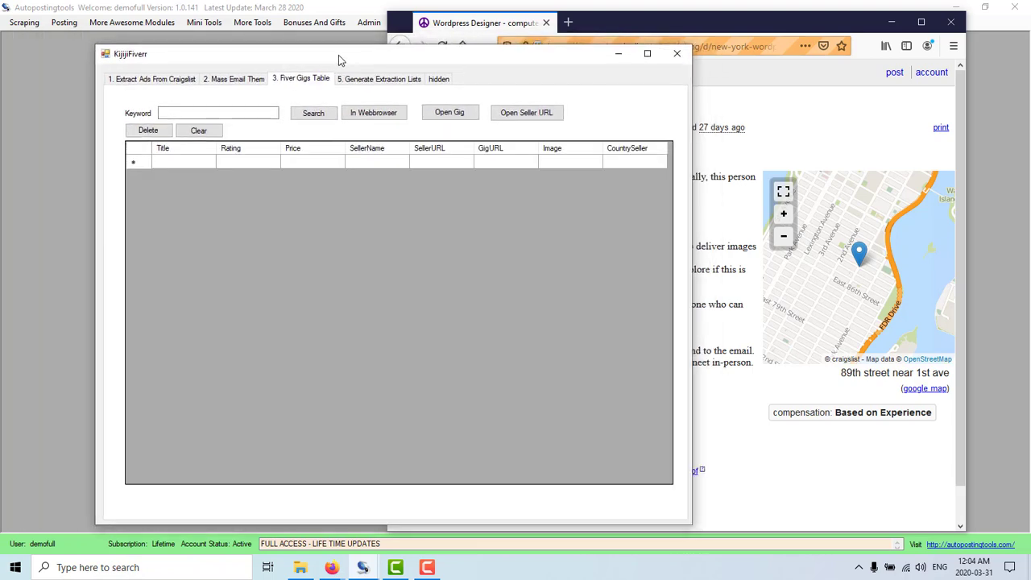
{"action": "left_click", "coordinate": [242, 113]}
{"action": "left_click", "coordinate": [318, 115]}
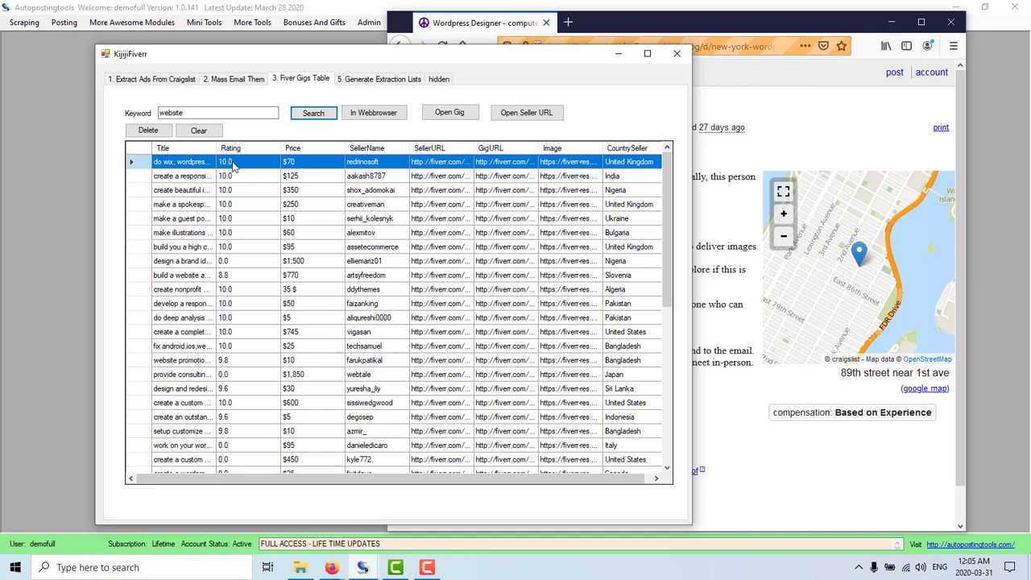
- Widen the gig table's Title column and compare the titles and prices of the listed gigs
{"action": "left_click_drag", "start_coordinate": [215, 152], "coordinate": [299, 153]}
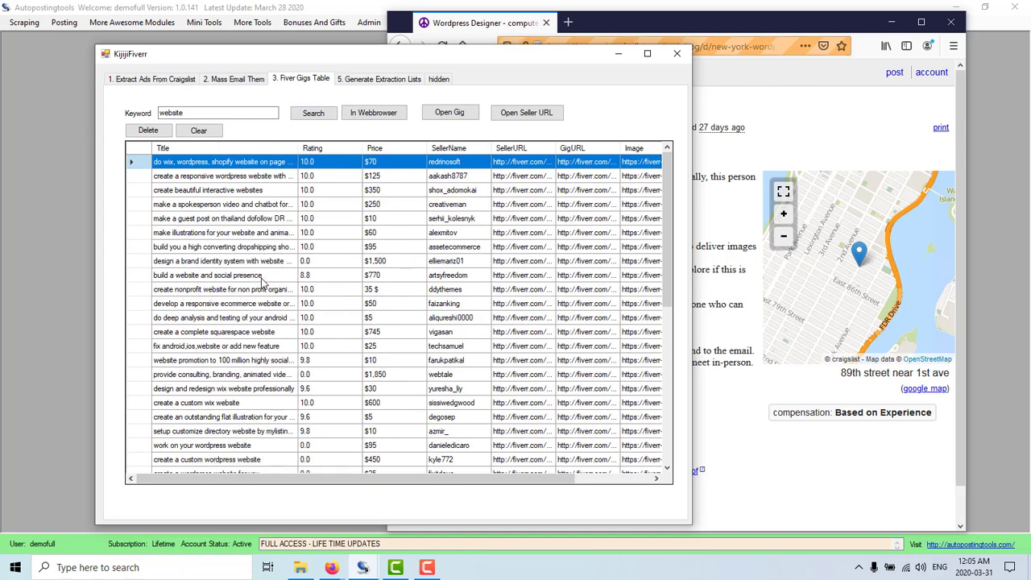
{"action": "left_click", "coordinate": [386, 278]}
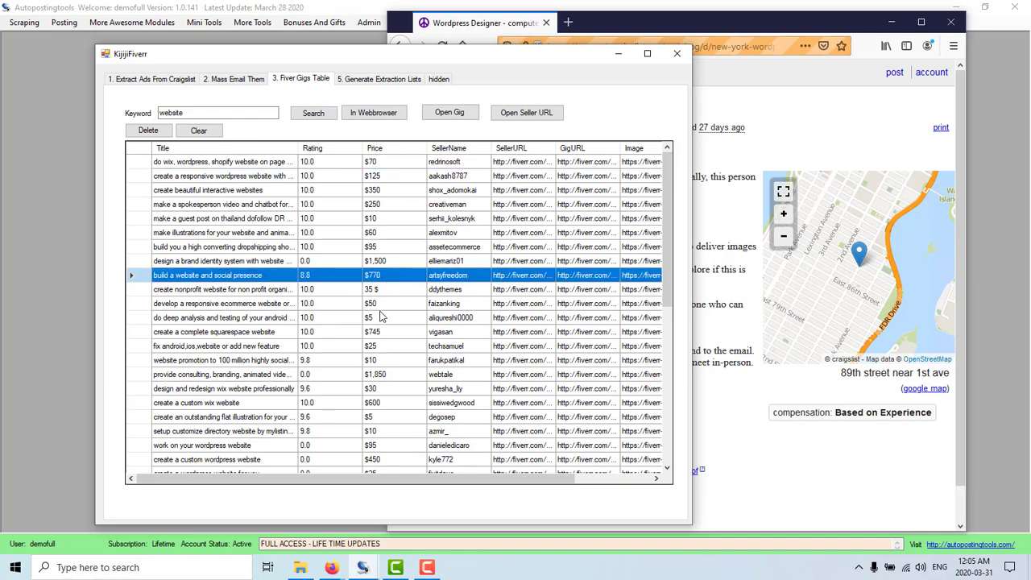
{"action": "left_click", "coordinate": [375, 319]}
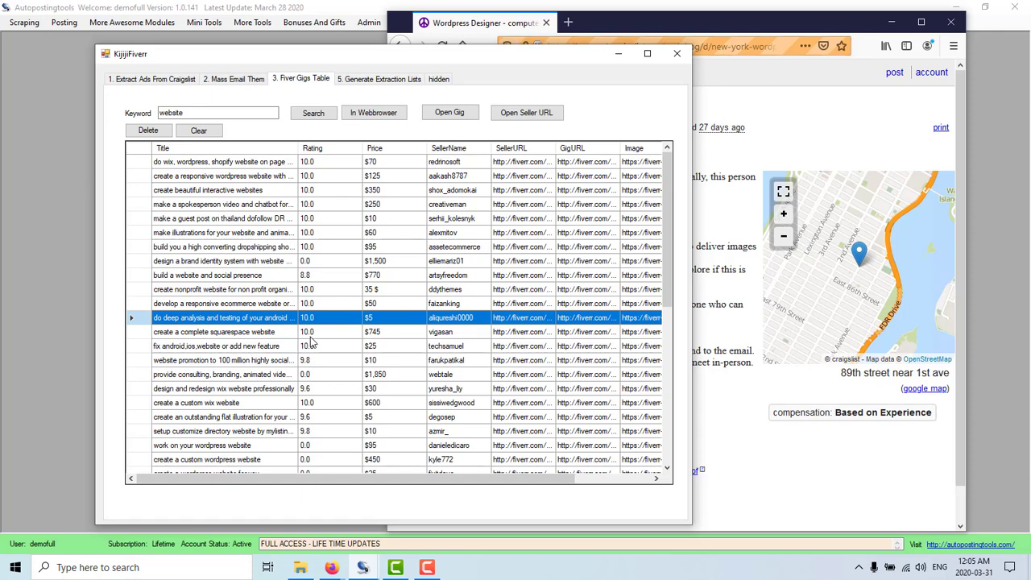
- Open the "design and redesign wix website professionally" gig in the browser and examine its description, reviews and Basic package price
{"action": "left_click", "coordinate": [251, 390]}
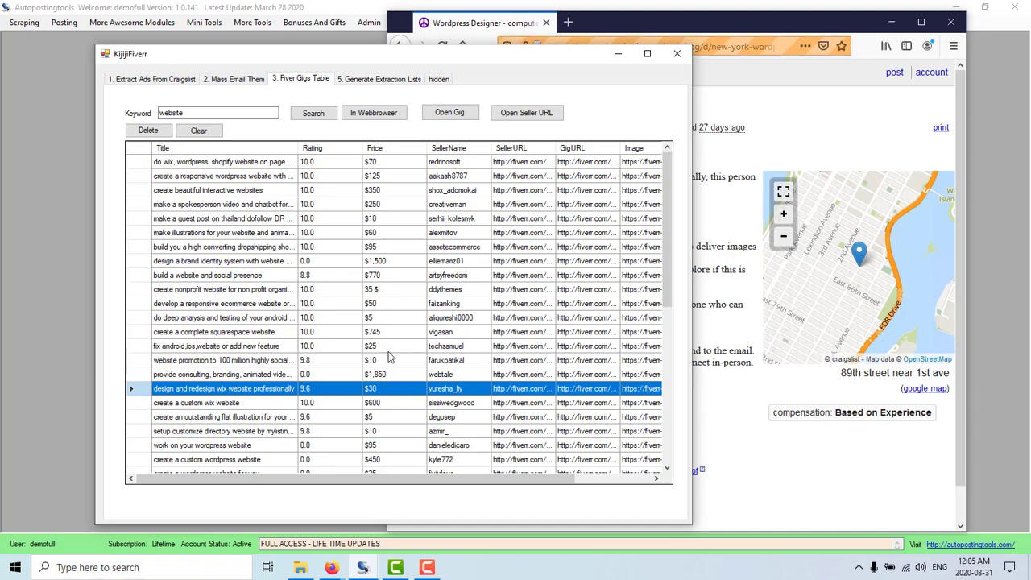
{"action": "left_click", "coordinate": [449, 114]}
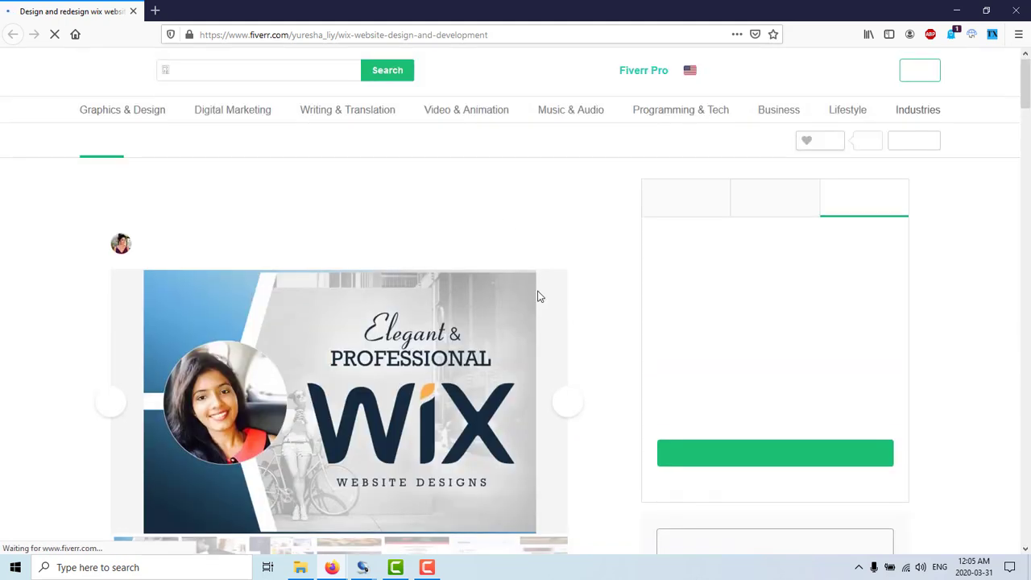
{"action": "scroll", "coordinate": [539, 296], "scroll_direction": "down", "scroll_amount": 5}
{"action": "scroll", "coordinate": [463, 308], "scroll_direction": "down", "scroll_amount": 10}
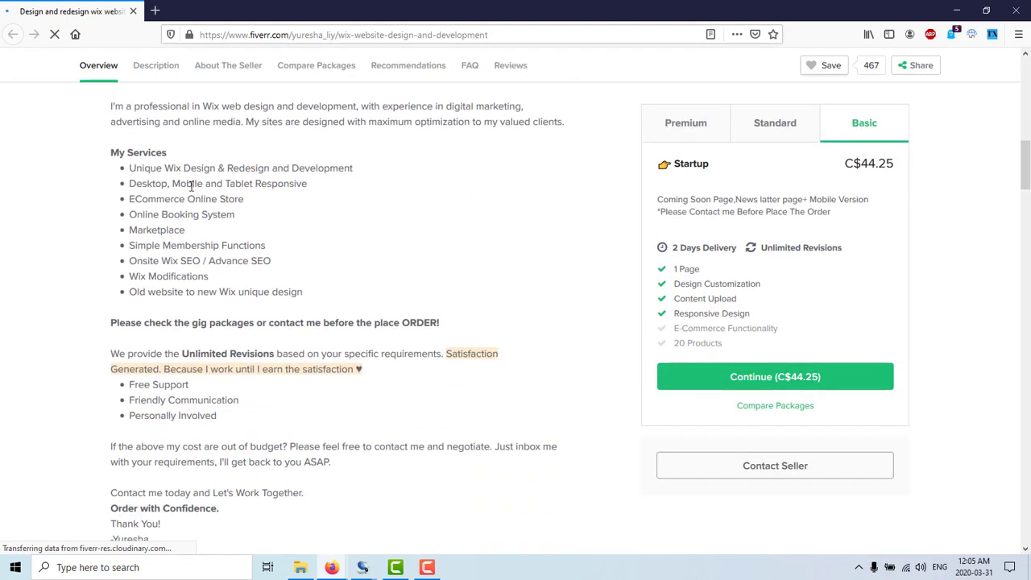
{"action": "scroll", "coordinate": [238, 325], "scroll_direction": "up", "scroll_amount": 3}
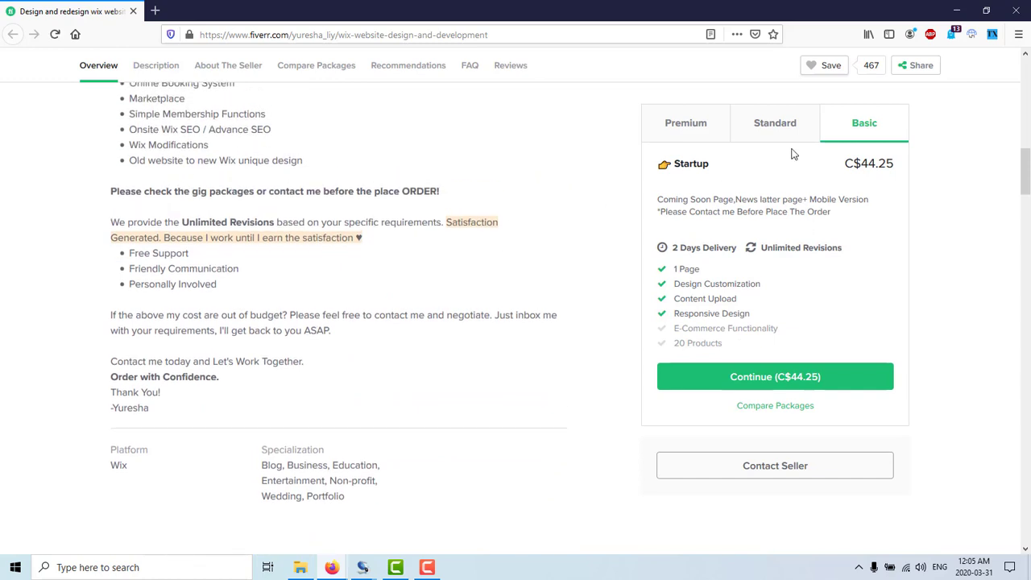
{"action": "triple_click", "coordinate": [868, 165]}
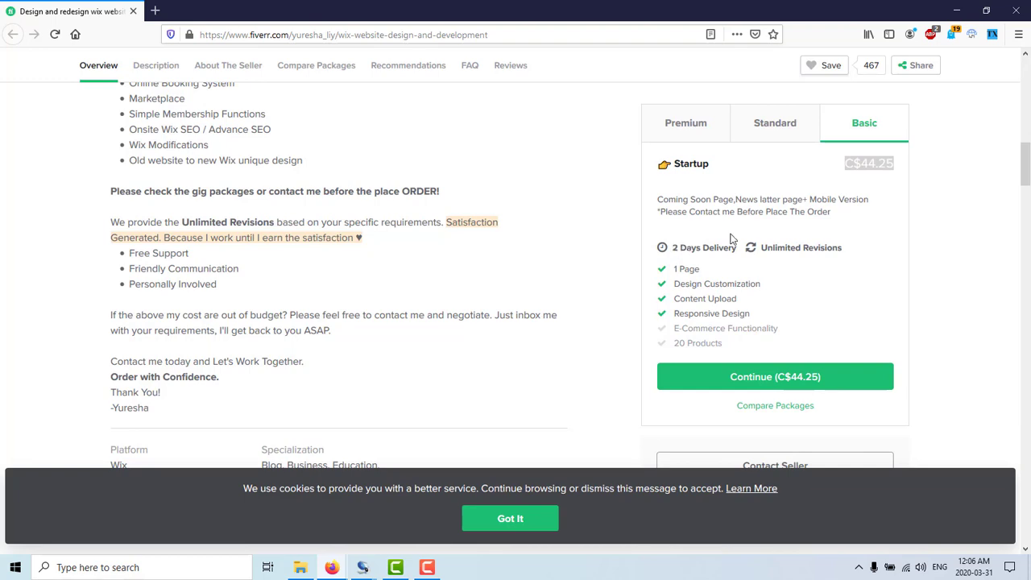
{"action": "scroll", "coordinate": [731, 238], "scroll_direction": "up", "scroll_amount": 7}
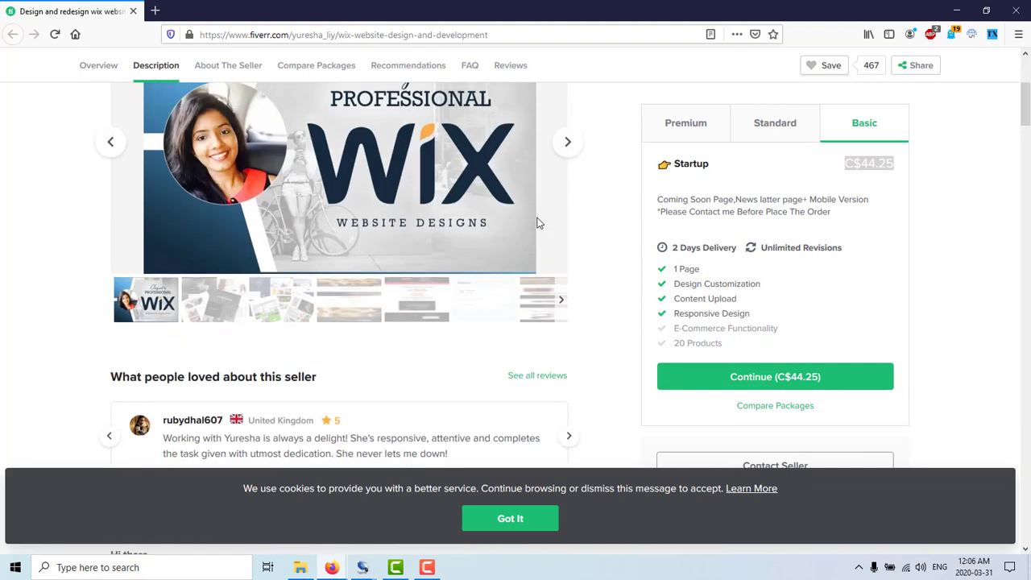
{"action": "scroll", "coordinate": [617, 222], "scroll_direction": "up", "scroll_amount": 3}
{"action": "scroll", "coordinate": [616, 222], "scroll_direction": "down", "scroll_amount": 1}
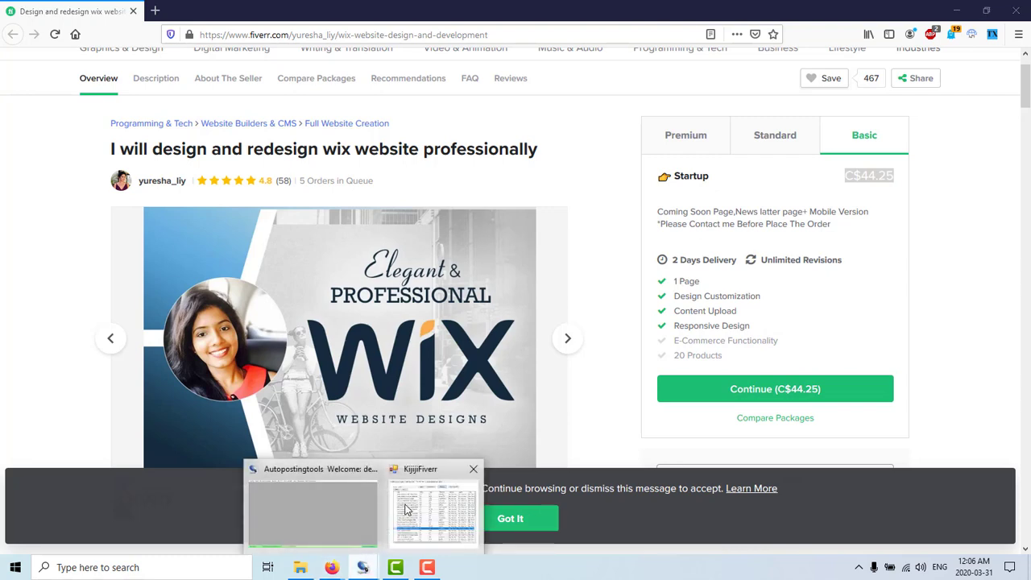
- Return to the Craigslist ad extraction in KijijiFiverr and select the Toronto WordPress search link as the ad source
{"action": "left_click", "coordinate": [407, 508]}
{"action": "left_click", "coordinate": [153, 78]}
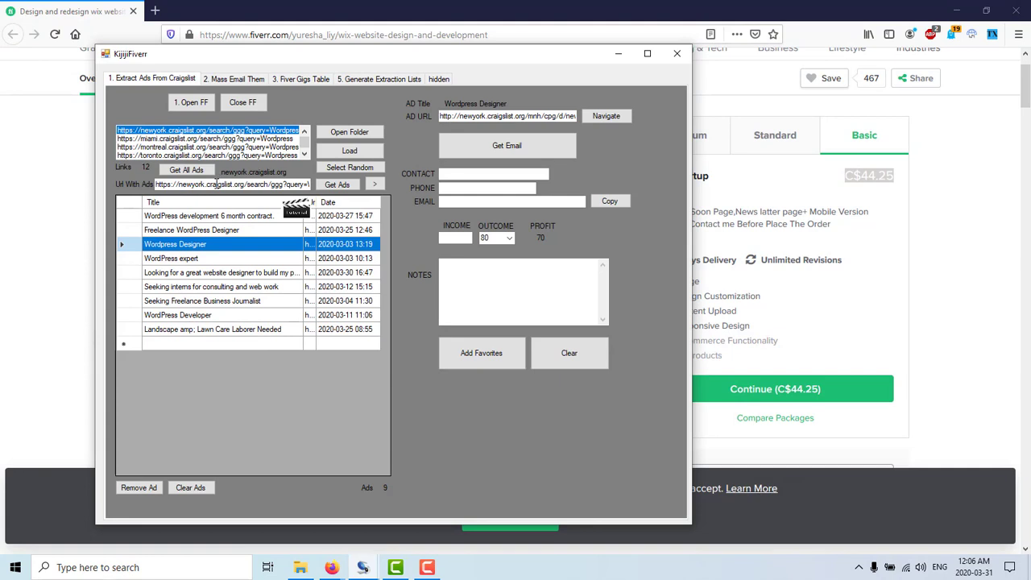
{"action": "left_click", "coordinate": [227, 139]}
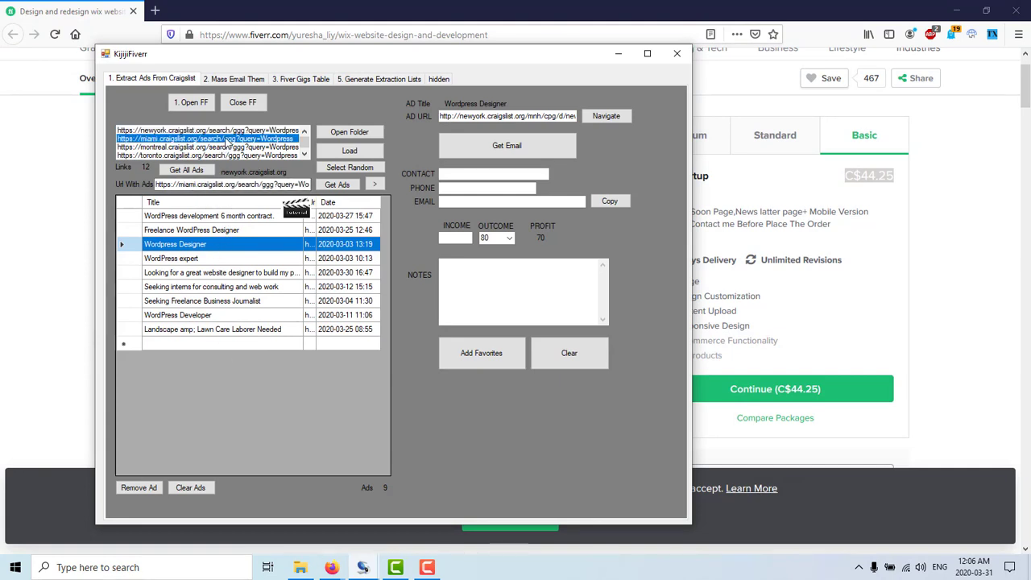
{"action": "scroll", "coordinate": [228, 153], "scroll_direction": "down", "scroll_amount": 2}
{"action": "left_click", "coordinate": [221, 133]}
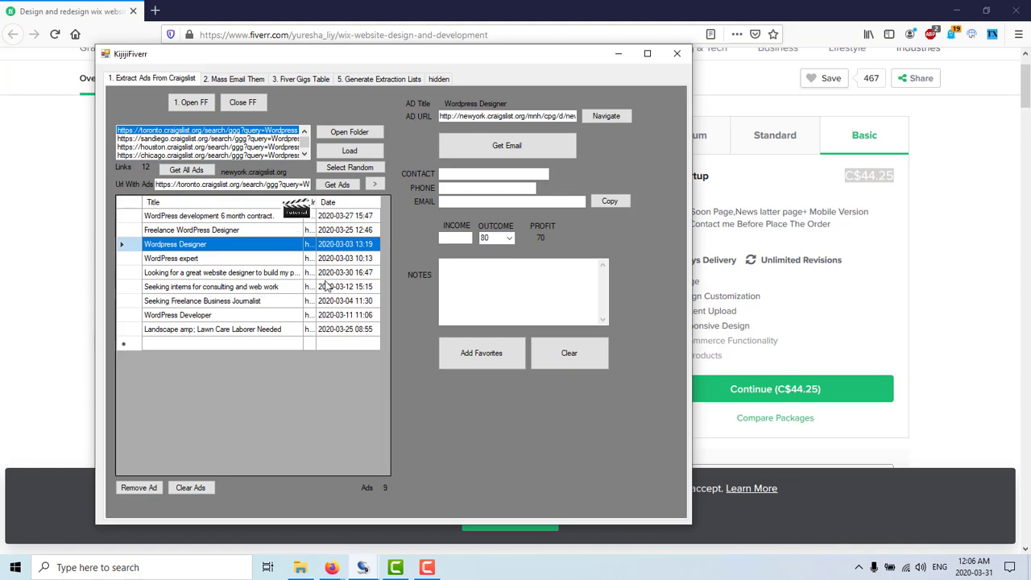
- Review the Wix gig page in the browser again and return to the KijijiFiverr window
{"action": "left_click", "coordinate": [747, 245]}
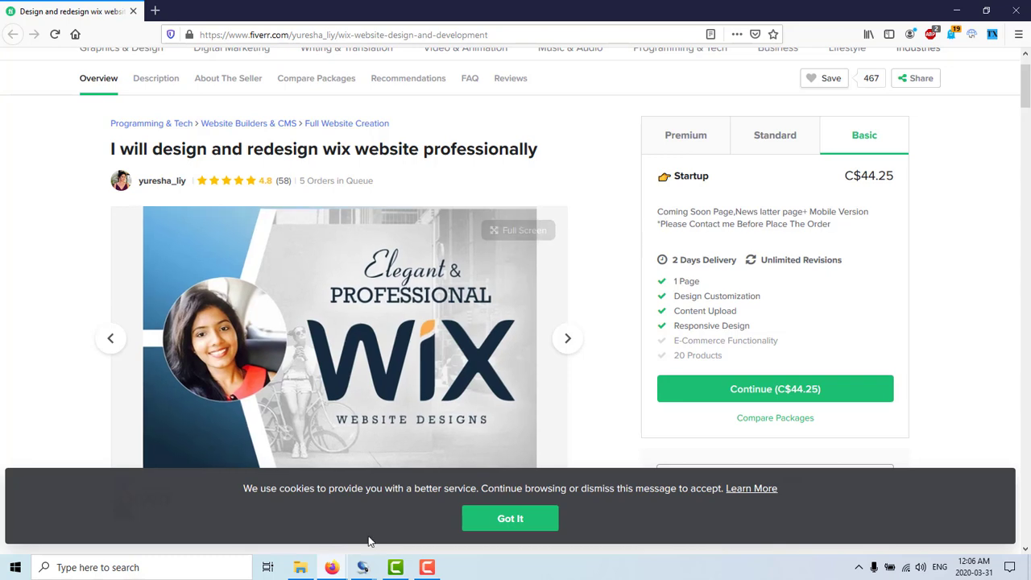
{"action": "left_click", "coordinate": [427, 507]}
{"action": "left_click", "coordinate": [427, 507]}
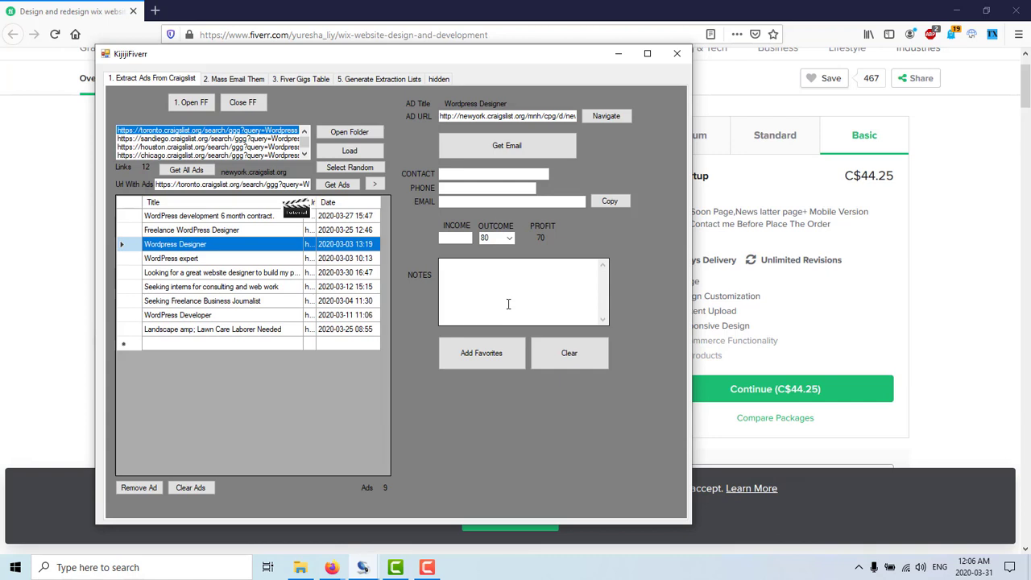
- Switch to the Autopostingtools main window and look through its module menus
{"action": "left_click", "coordinate": [363, 567]}
{"action": "left_click", "coordinate": [359, 513]}
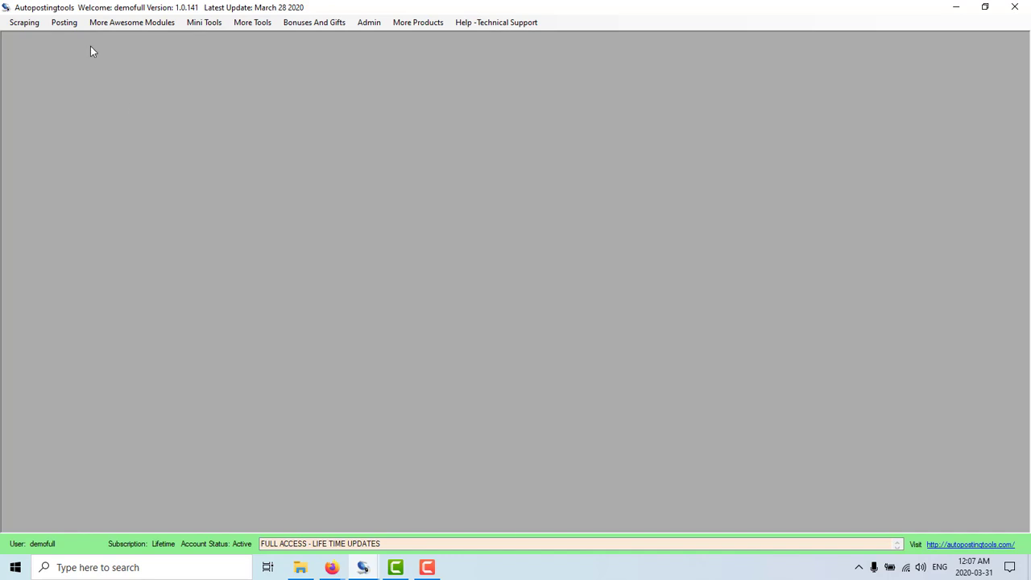
{"action": "left_click", "coordinate": [28, 27]}
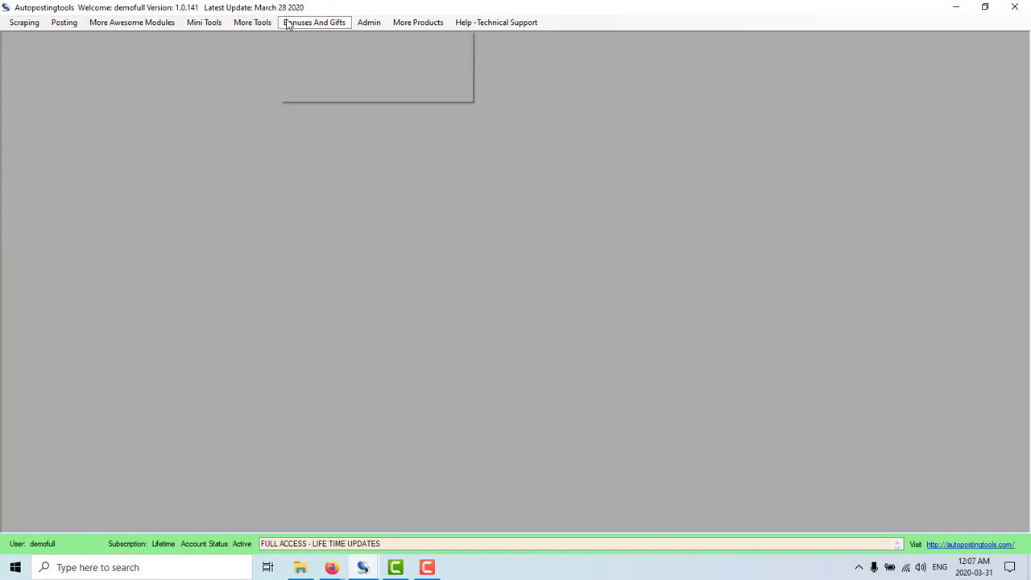